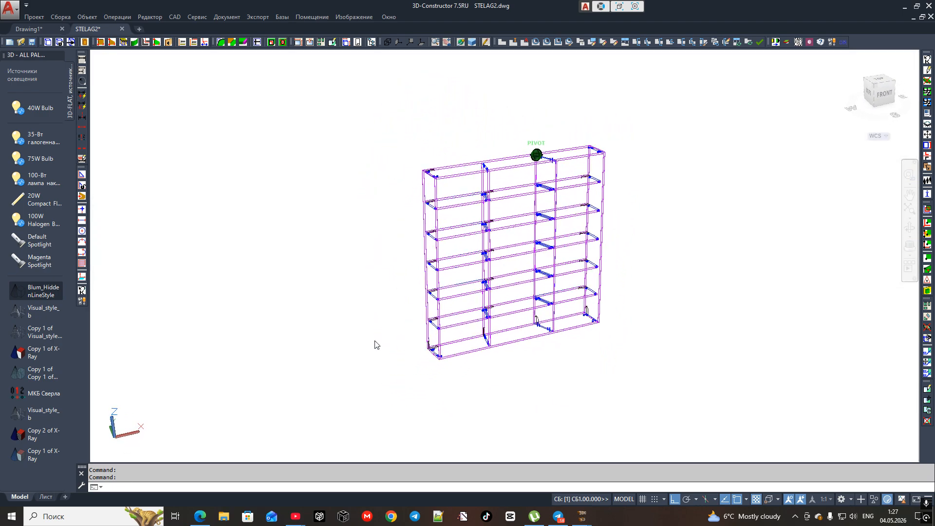
Step: Display the shelving unit with the Visual_style_b visual style, and finally with Copy 2 of X-Ray
left_click(58, 312)
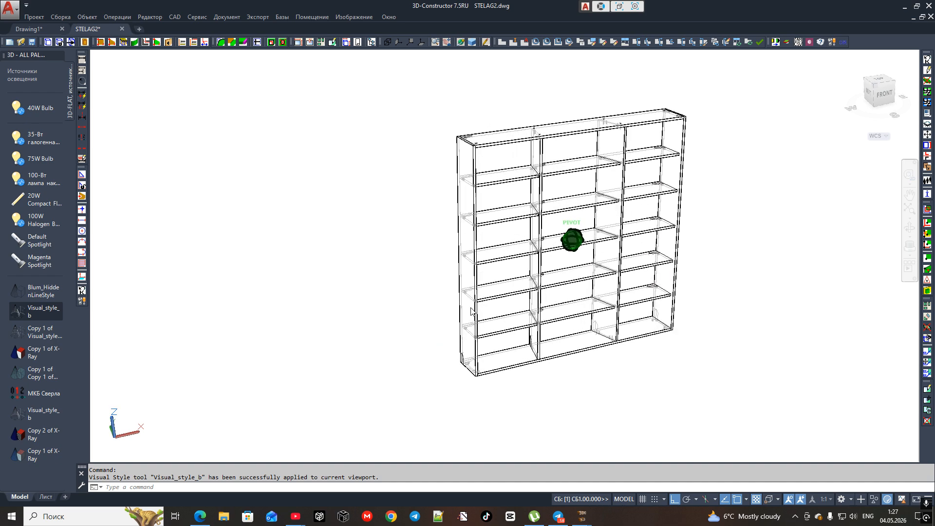
left_click(54, 440)
left_click(53, 435)
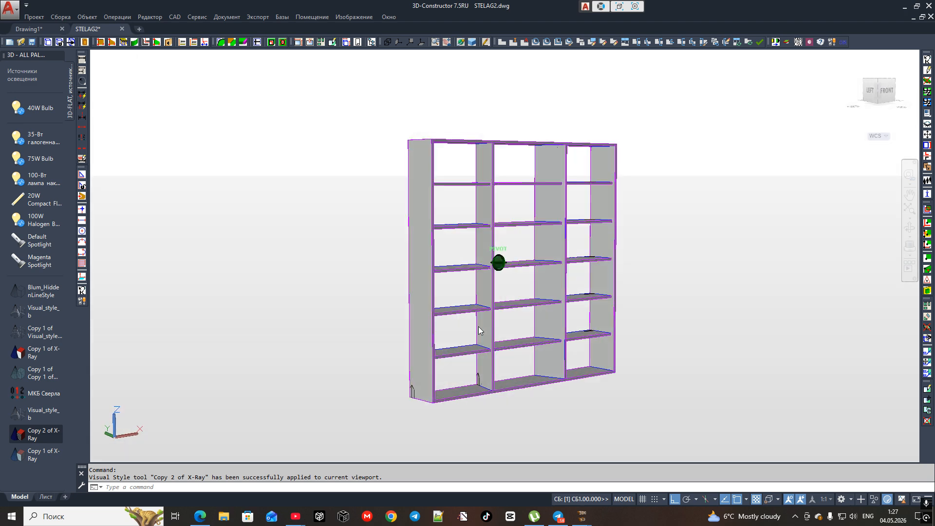
key("Escape")
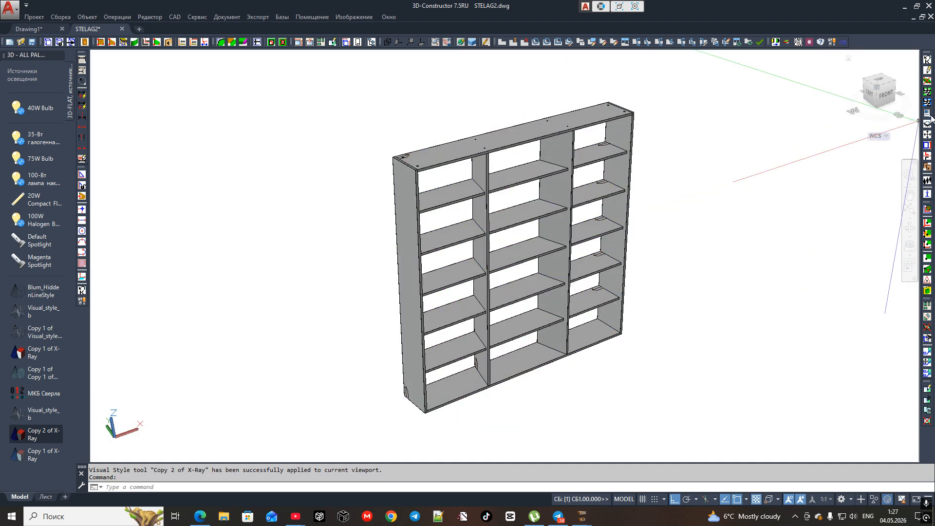
Step: Set parameter A of the shelving assembly to 50 and rebuild it
left_click(928, 103)
left_click(622, 308)
right_click(620, 309)
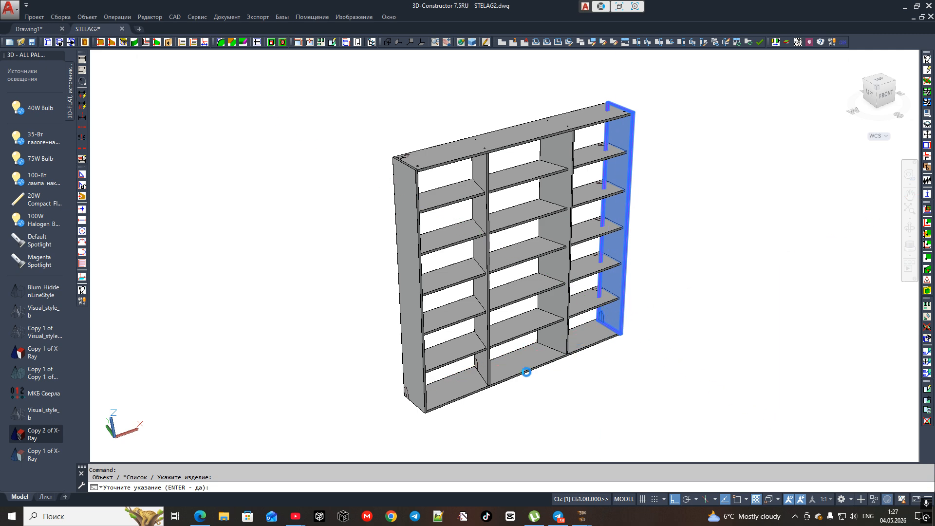
left_click(470, 327)
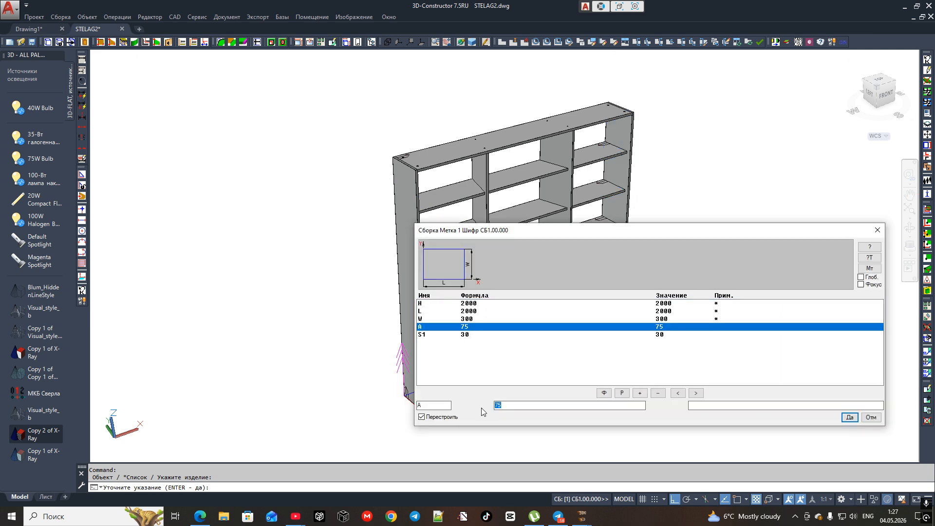
type("50")
key("Return")
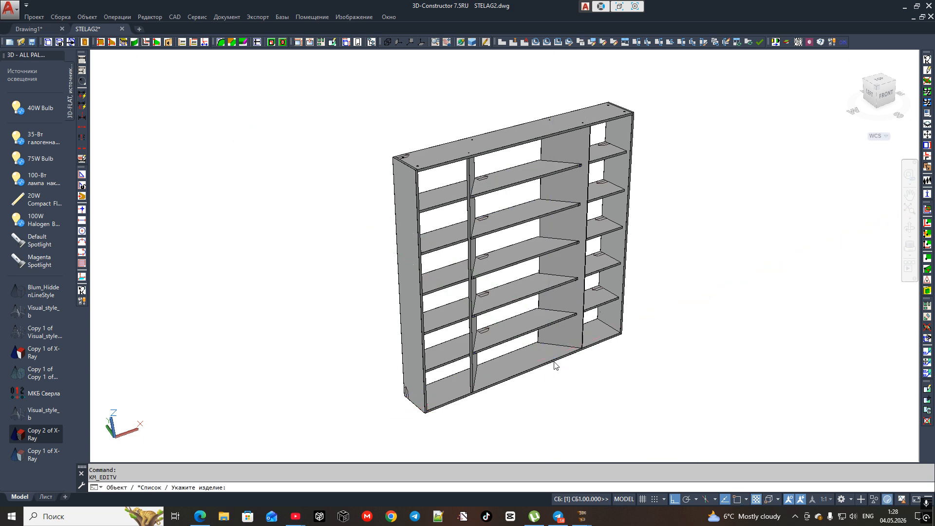
Step: Set parameter S1 of the shelving assembly to 5 and rebuild it
left_click(554, 365)
left_click(469, 335)
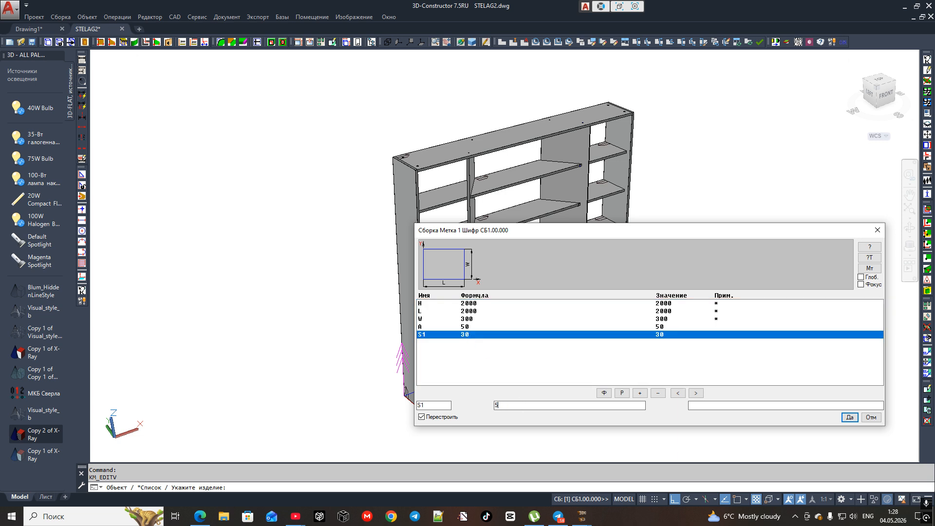
key("Return")
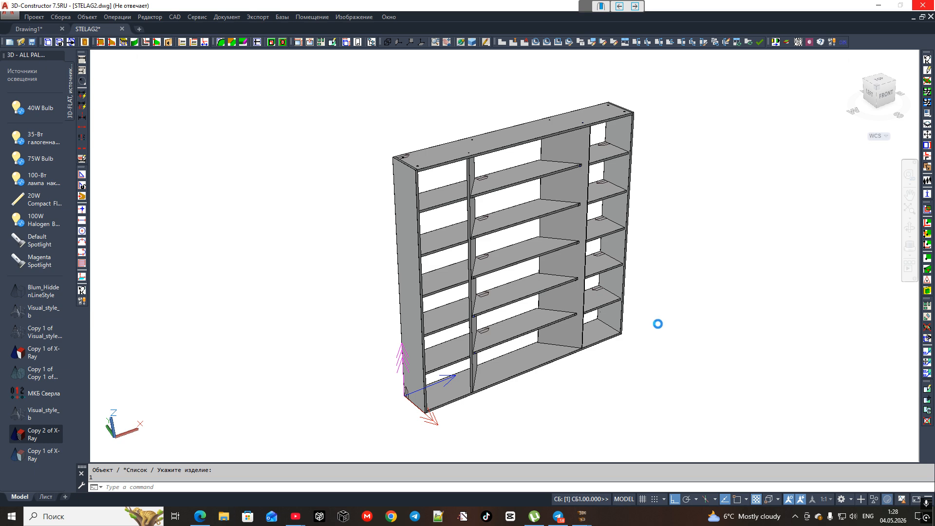
Step: Split the drawing area into four equal viewports
mouse_move(651, 334)
middle_mouse_down("shift")
mouse_move(582, 305)
mouse_move(445, 271)
middle_mouse_up("shift")
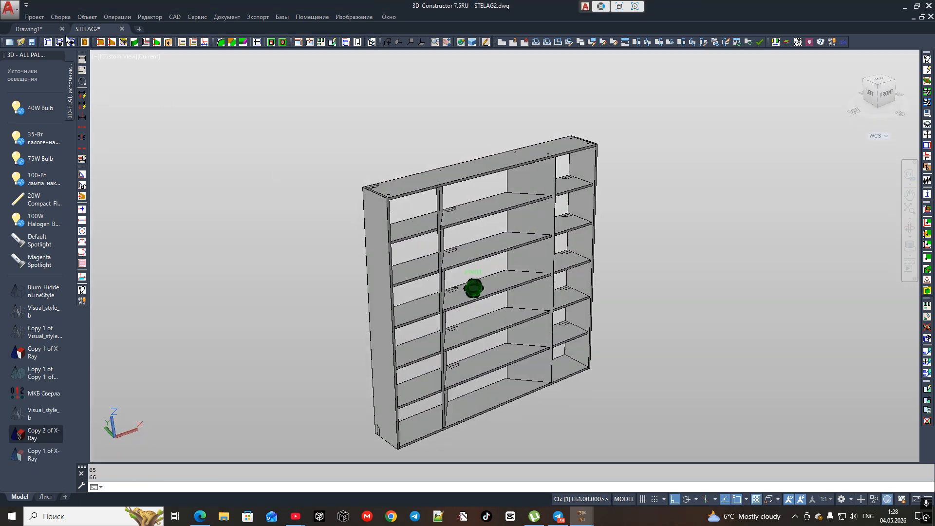
left_click(85, 59)
left_click(110, 63)
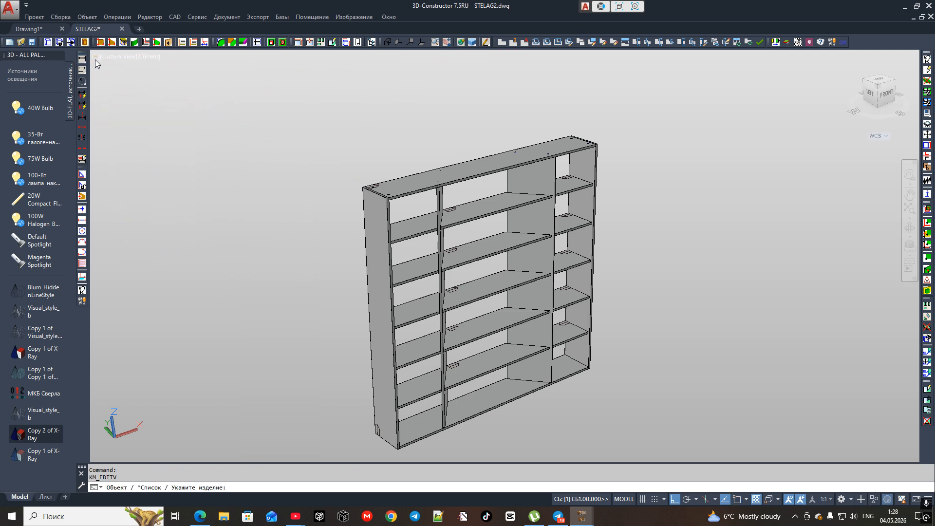
left_click(97, 57)
mouse_move(181, 78)
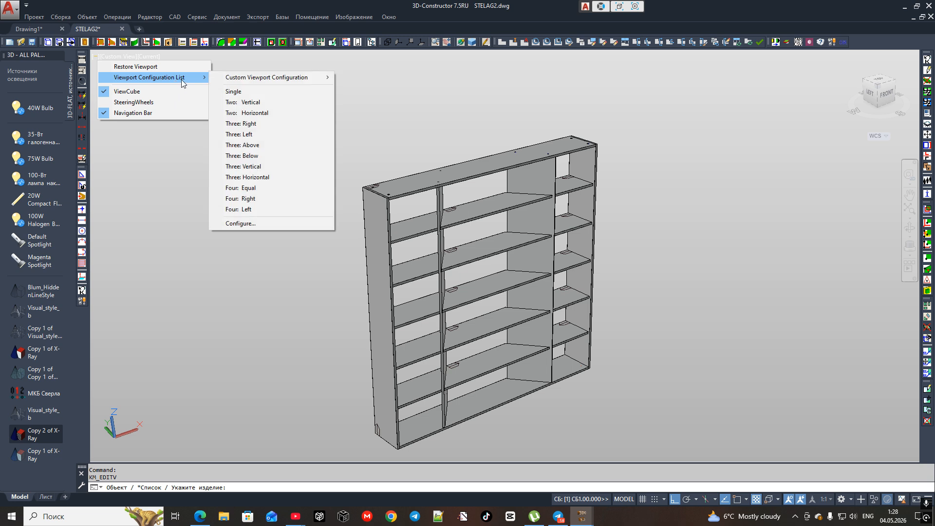
left_click(291, 189)
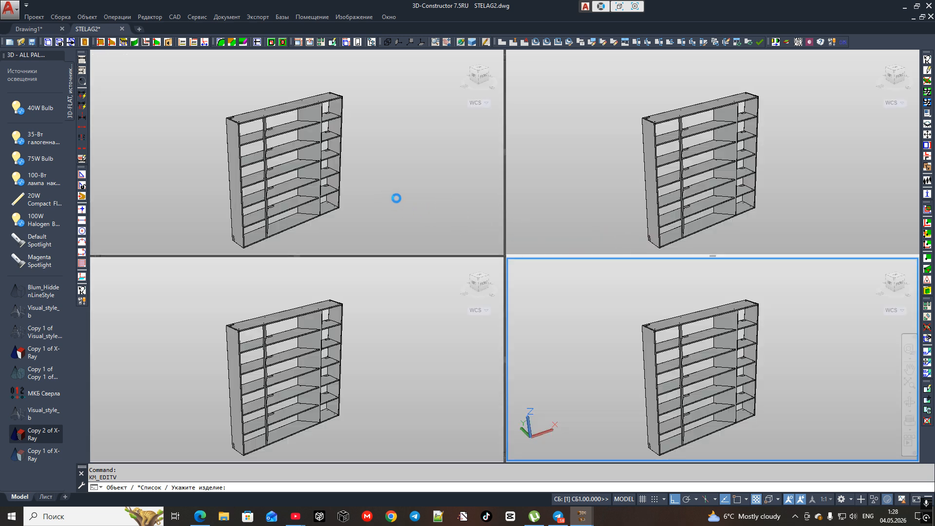
Step: Set the upper-right viewport to the front view and apply the Copy 1 of X-Ray visual style
left_click(641, 193)
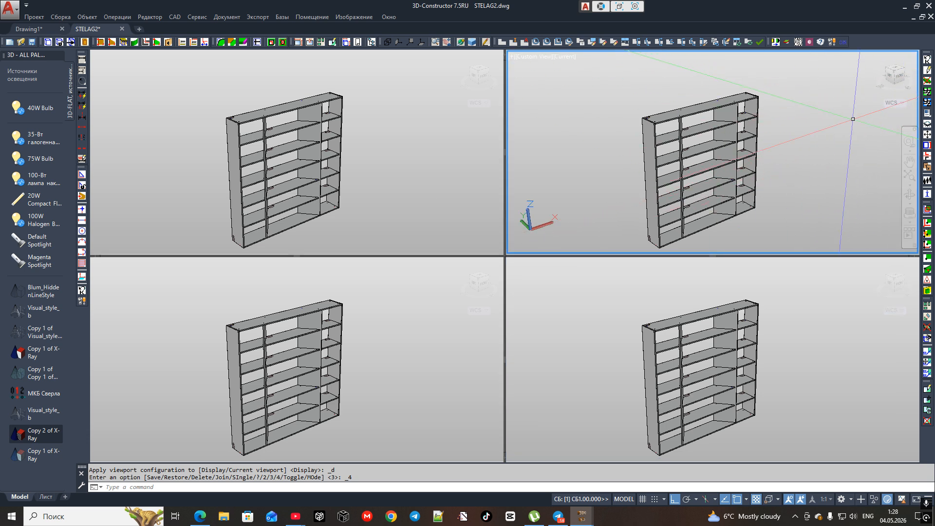
left_click(898, 77)
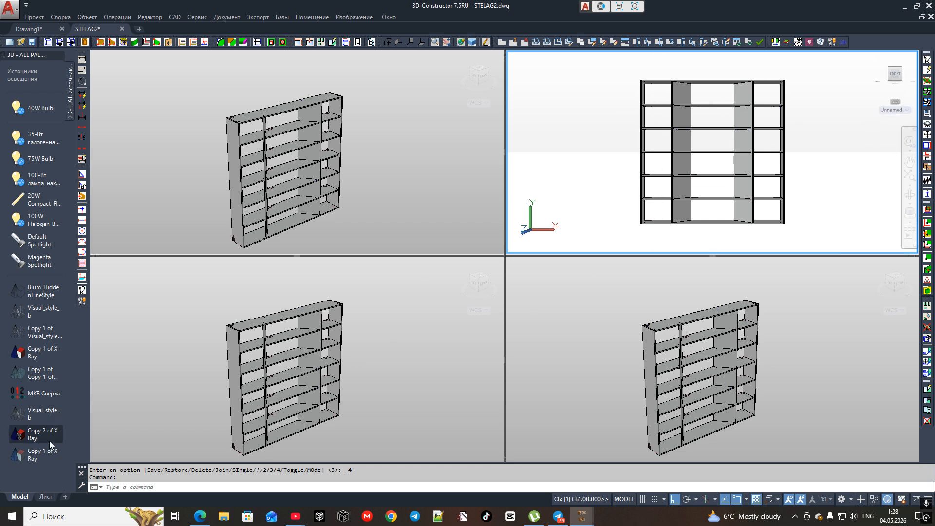
left_click(42, 457)
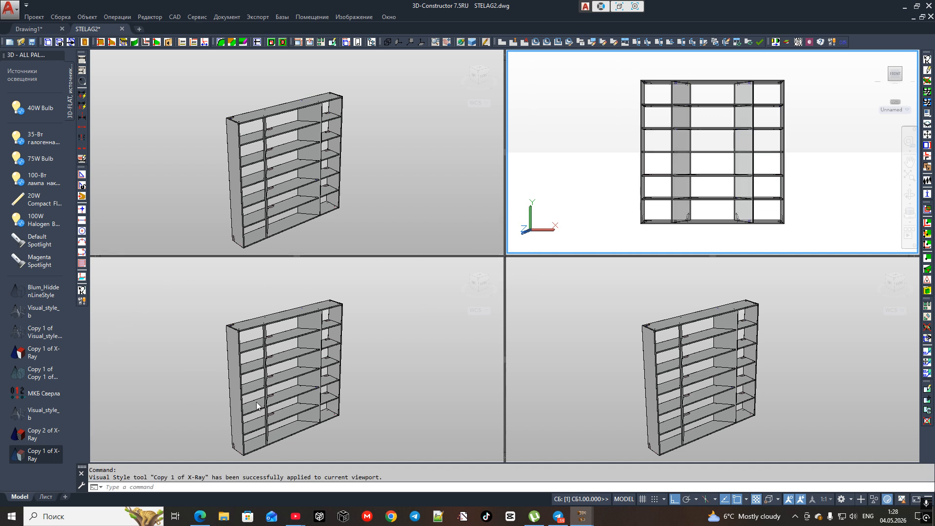
Step: Show the lower-left viewport from the top in Copy 1 of X-Ray, and apply Copy 1 of Visual_style_b to the lower-right viewport
left_click(300, 397)
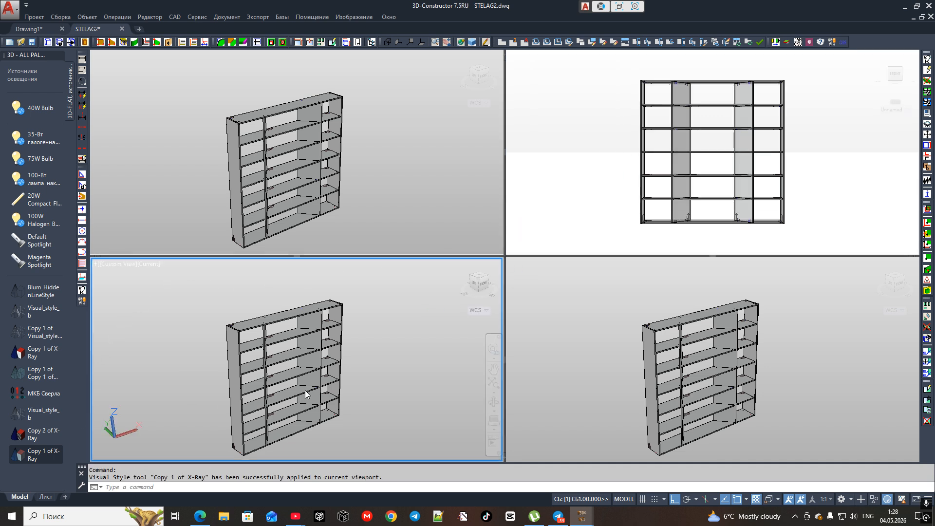
left_click(481, 277)
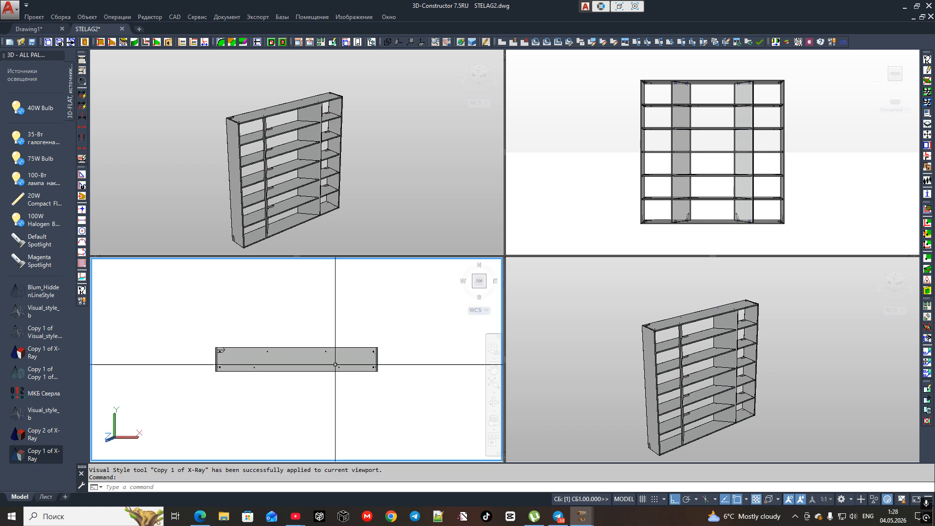
left_click(38, 453)
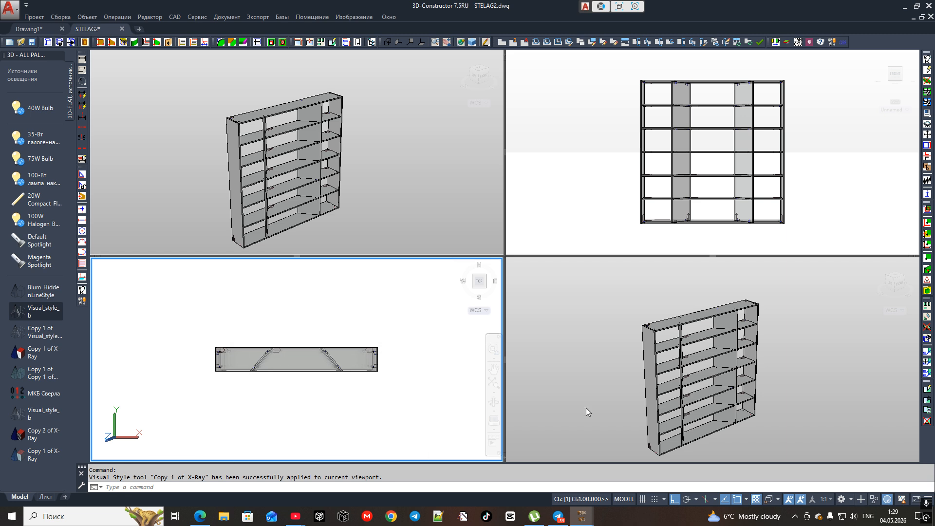
left_click(789, 344)
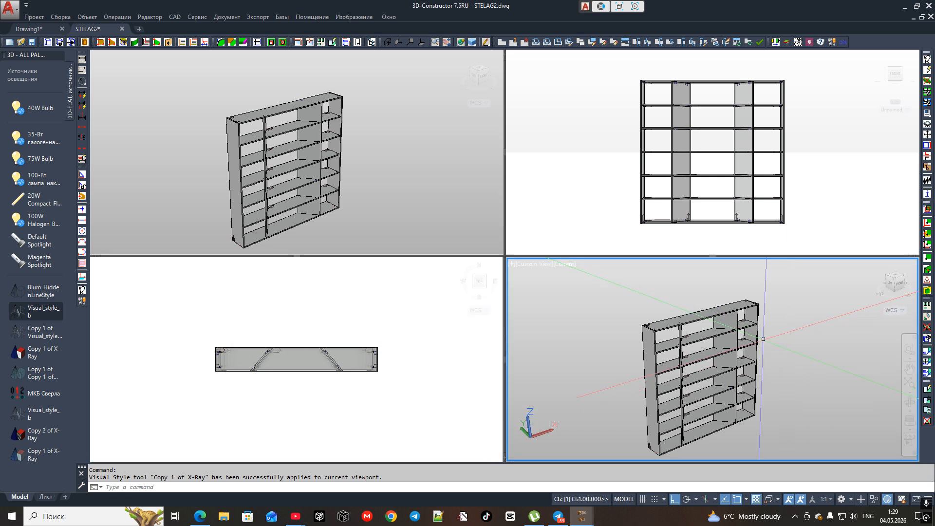
left_click(40, 332)
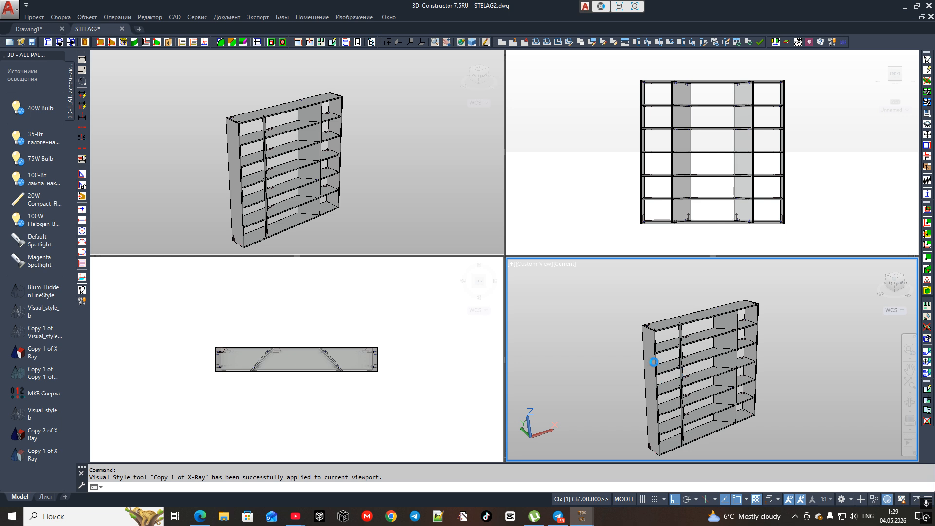
Step: Set the shelving assembly's length L to 1800 and width W to 450, and rebuild it
left_click(478, 234)
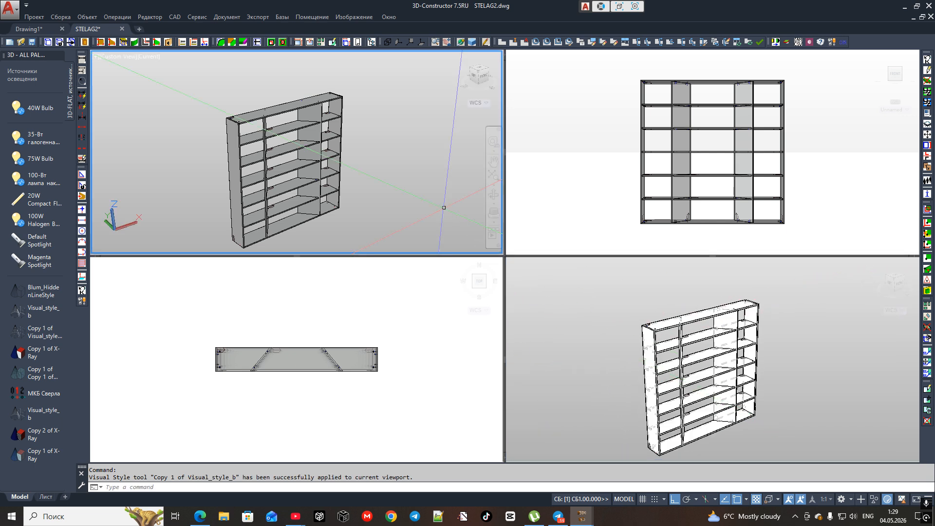
middle_click_drag(368, 196, 369, 193)
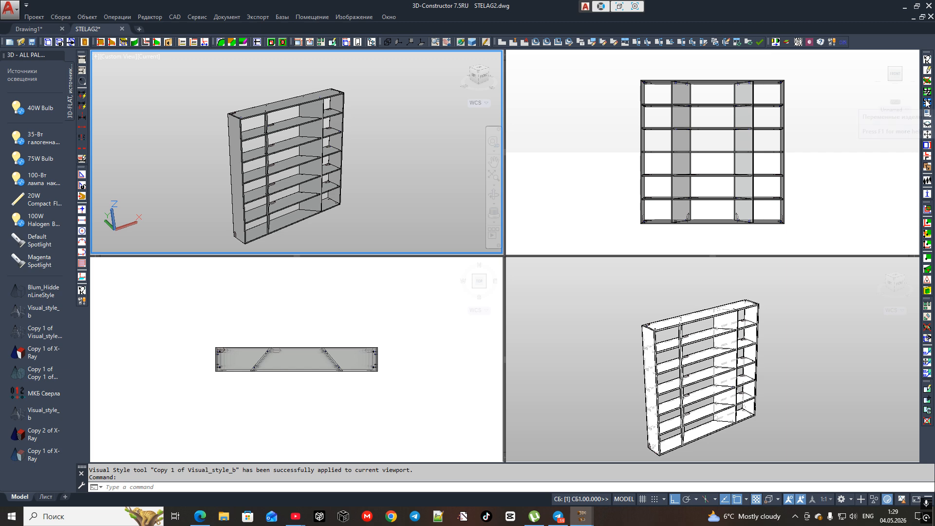
left_click(926, 123)
left_click(360, 214)
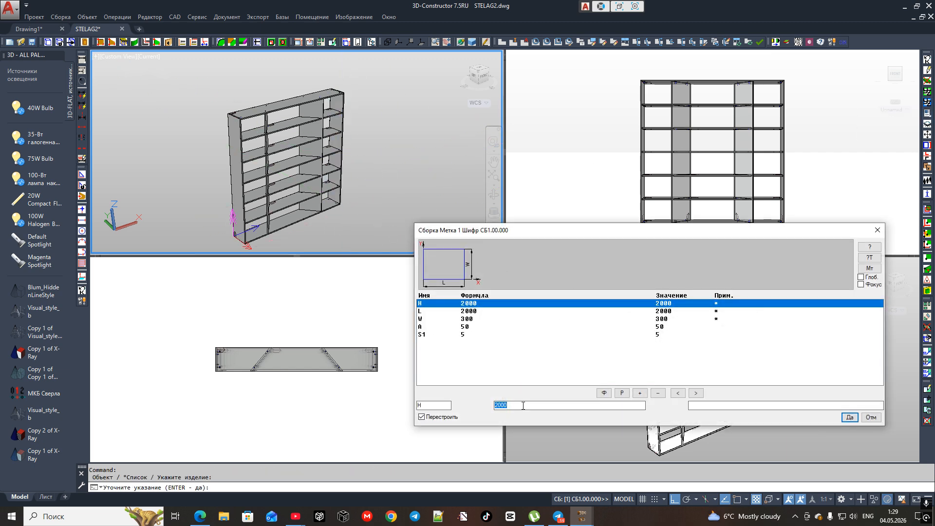
left_click(468, 312)
double_click(519, 404)
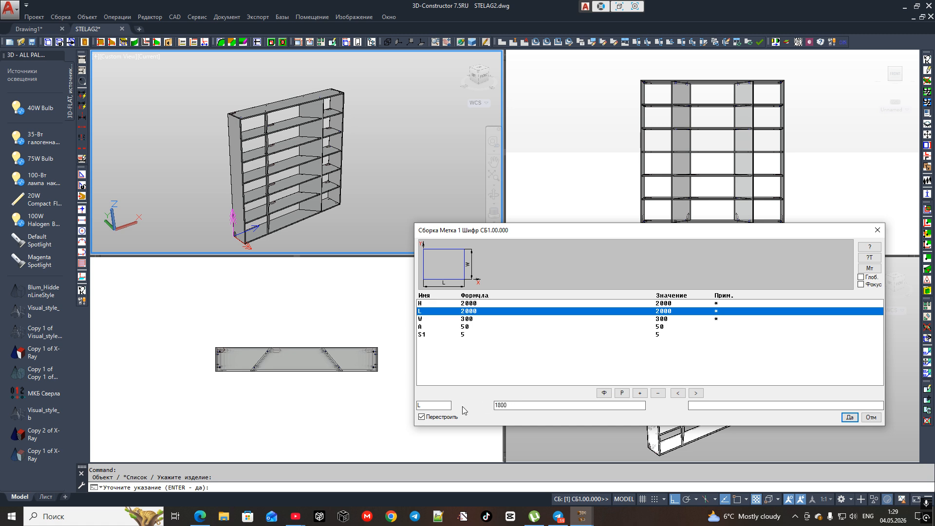
type("1800")
key("Return")
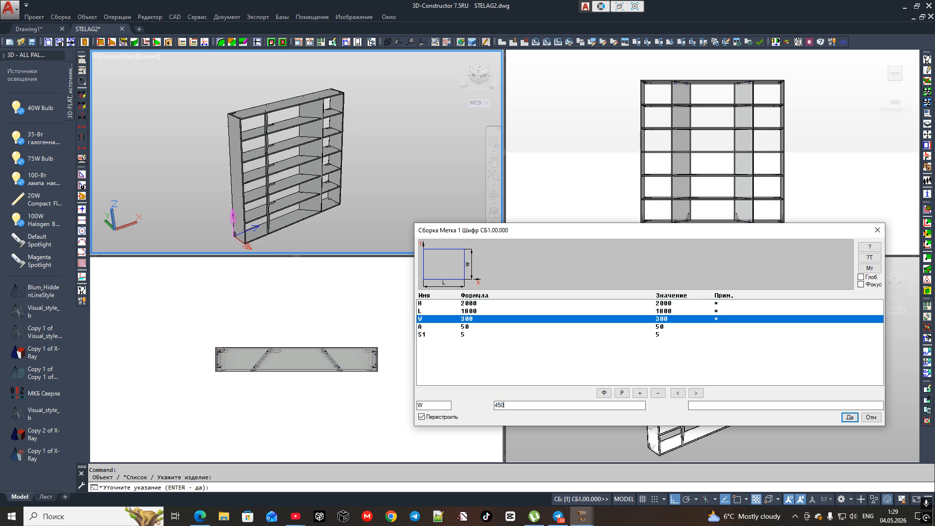
left_click(471, 329)
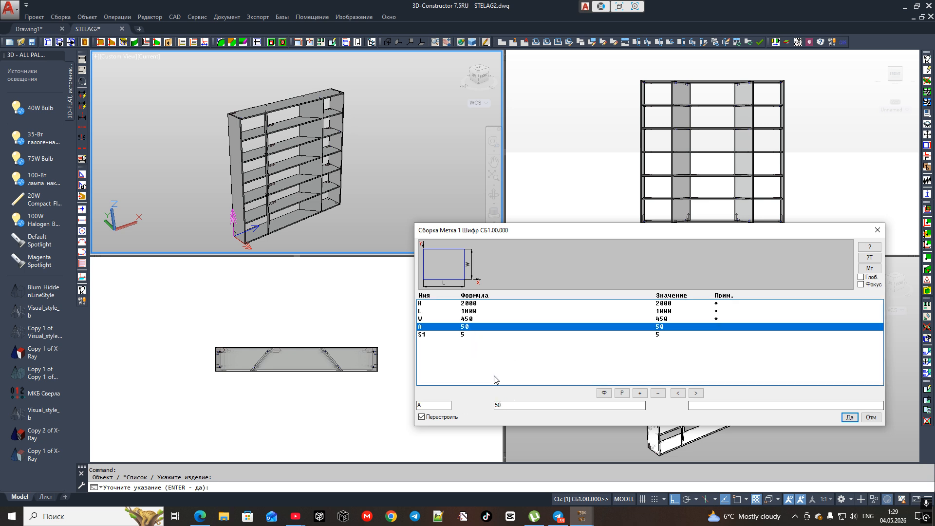
left_click(848, 418)
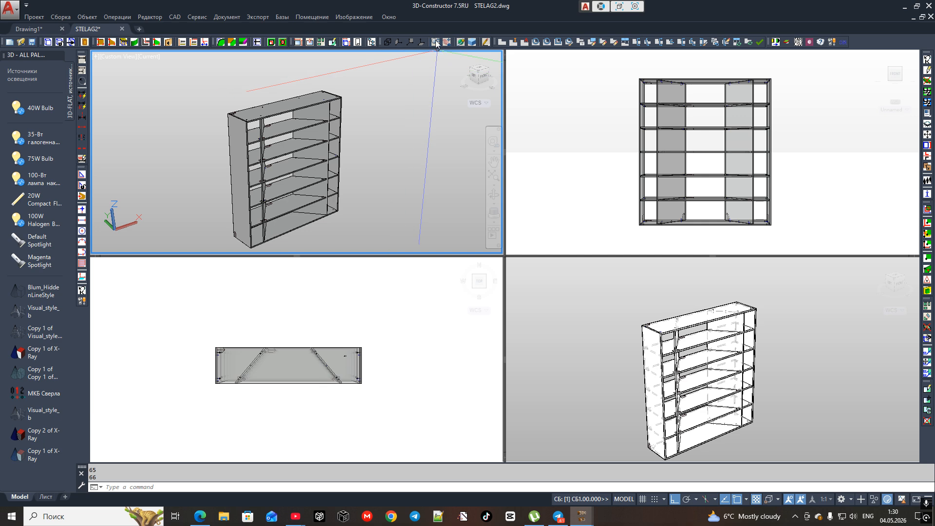
Step: Switch the upper-left viewport to wireframe display with perspective projection
left_click(388, 42)
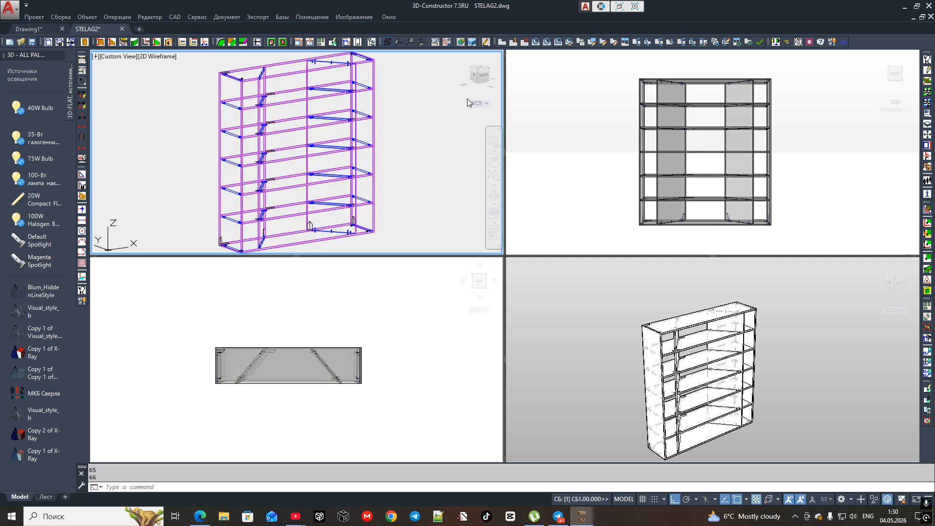
right_click(481, 74)
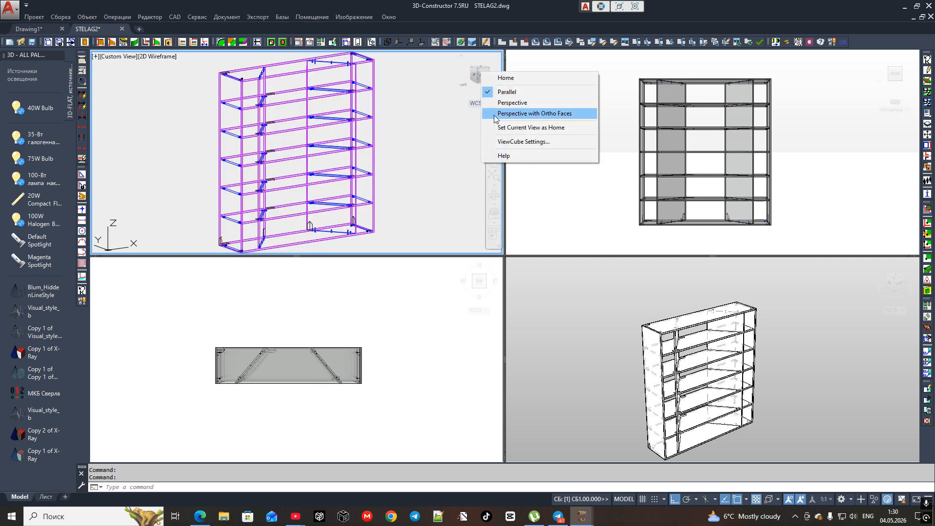
left_click(509, 102)
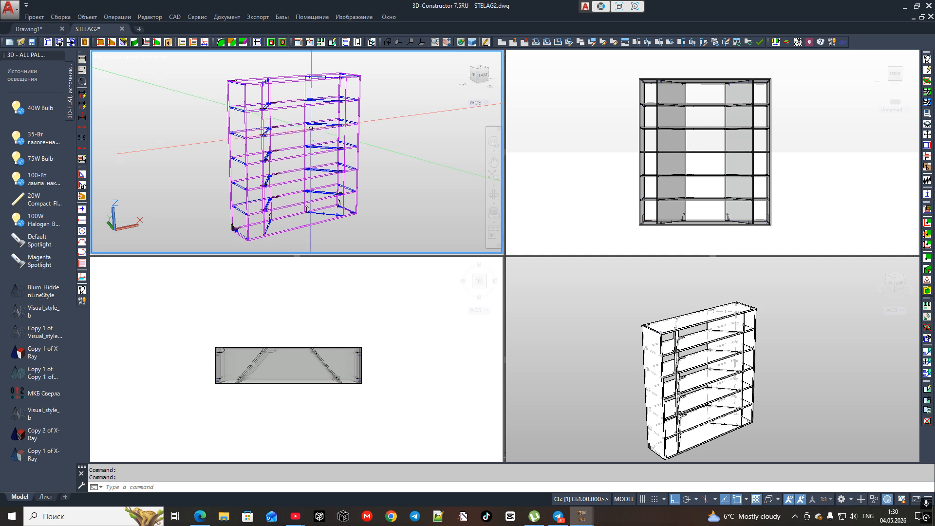
middle_click_drag(348, 156, 368, 174, "shift")
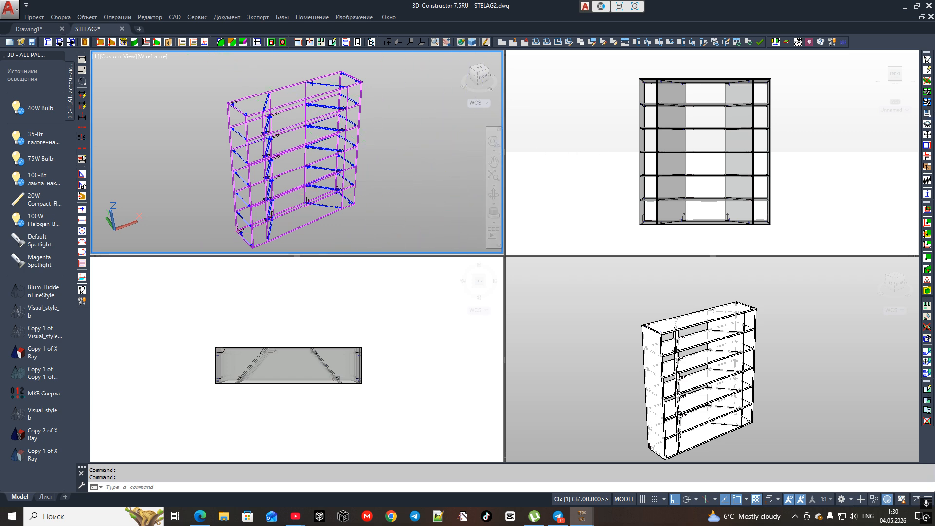
Step: Set parameter A of the shelving assembly to 75 and rebuild it
left_click(933, 103)
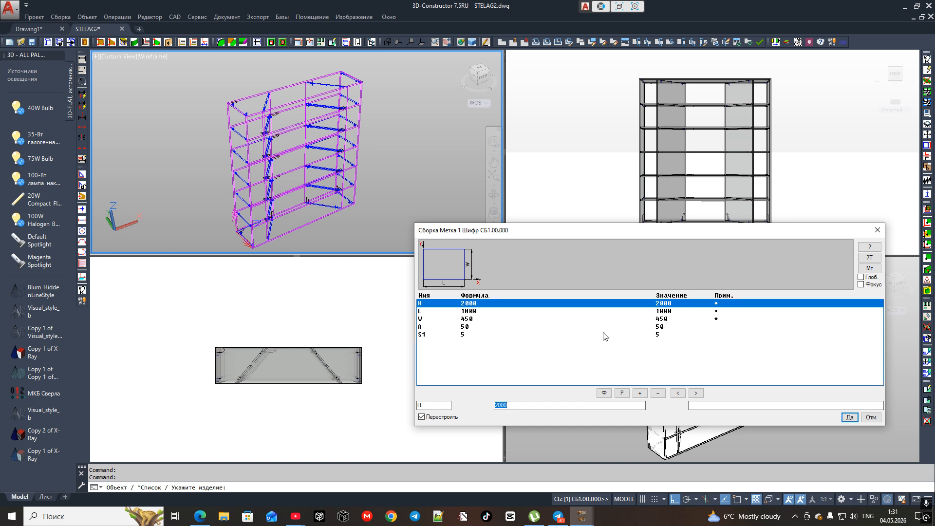
left_click(470, 327)
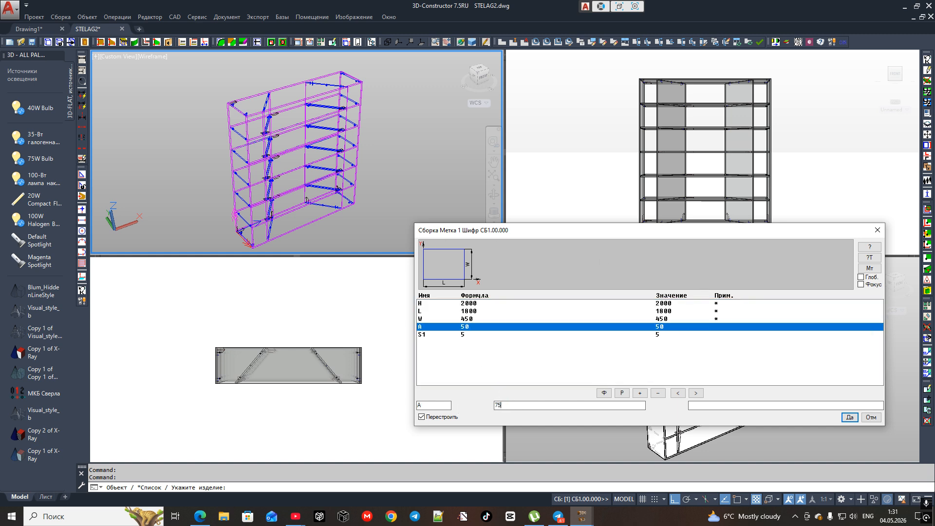
key("Return")
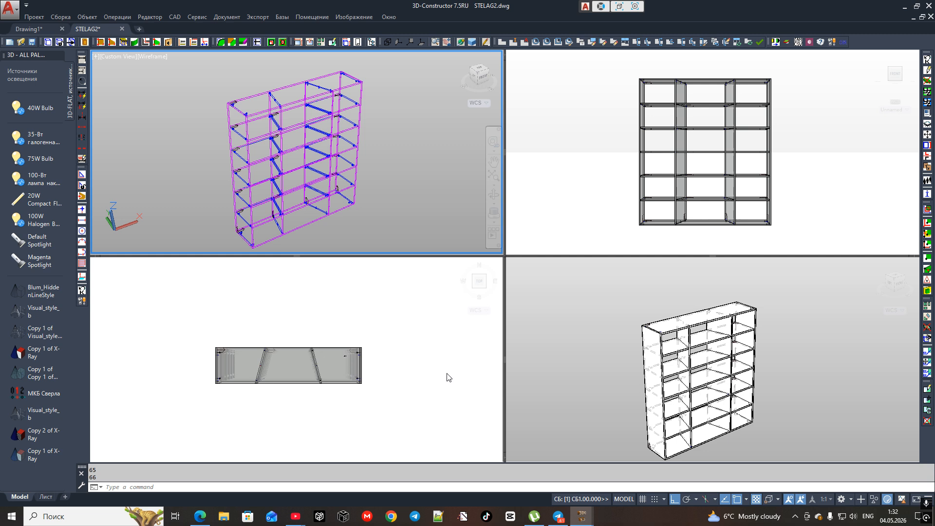
left_click(438, 317)
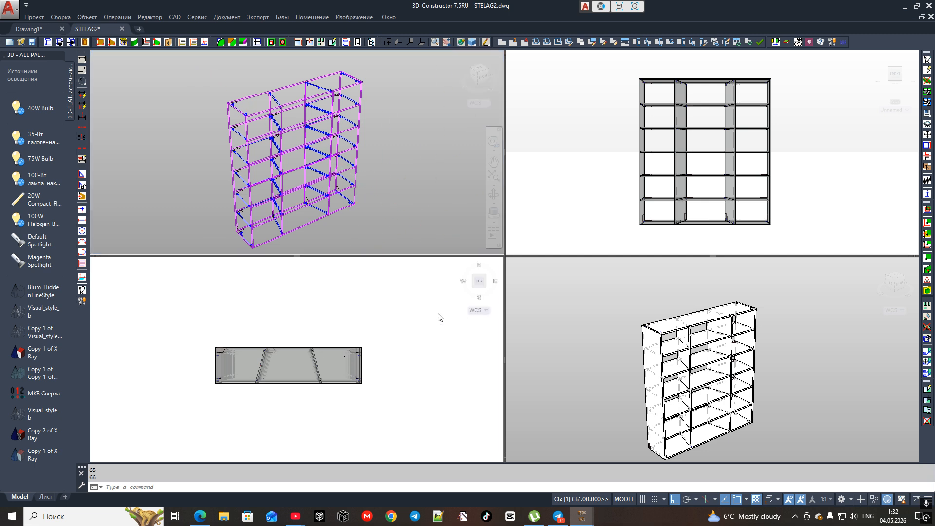
Step: Switch the lower-left top view of the shelving unit to parallel projection
right_click(480, 284)
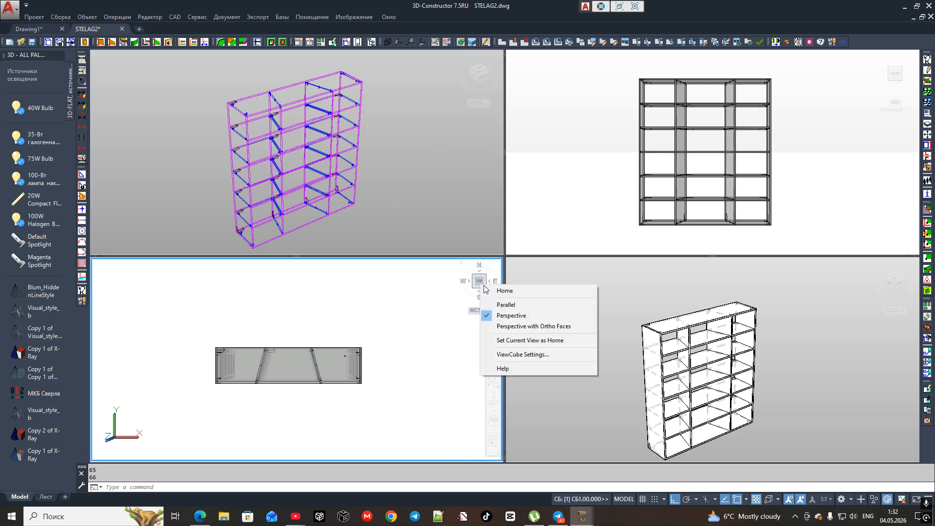
left_click(510, 305)
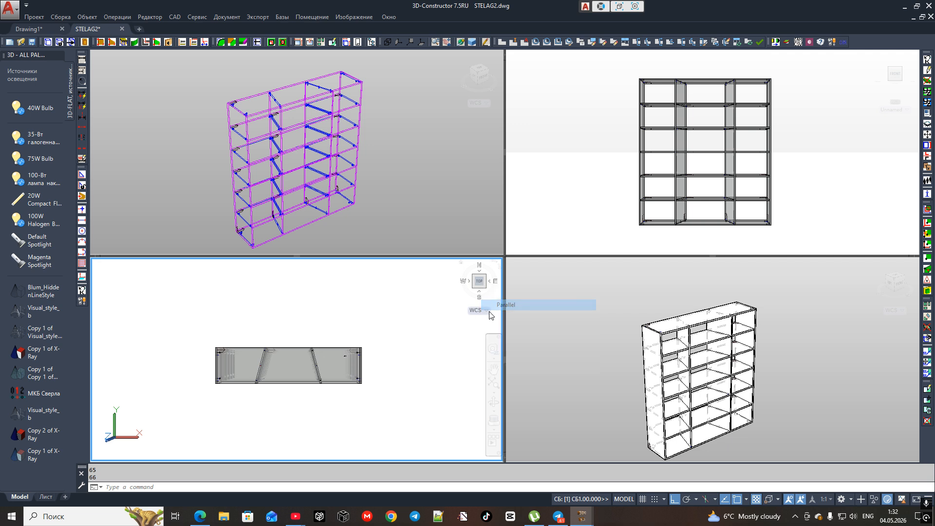
scroll(314, 365, "up", 3)
middle_click_drag(314, 365, 341, 385)
key("Escape")
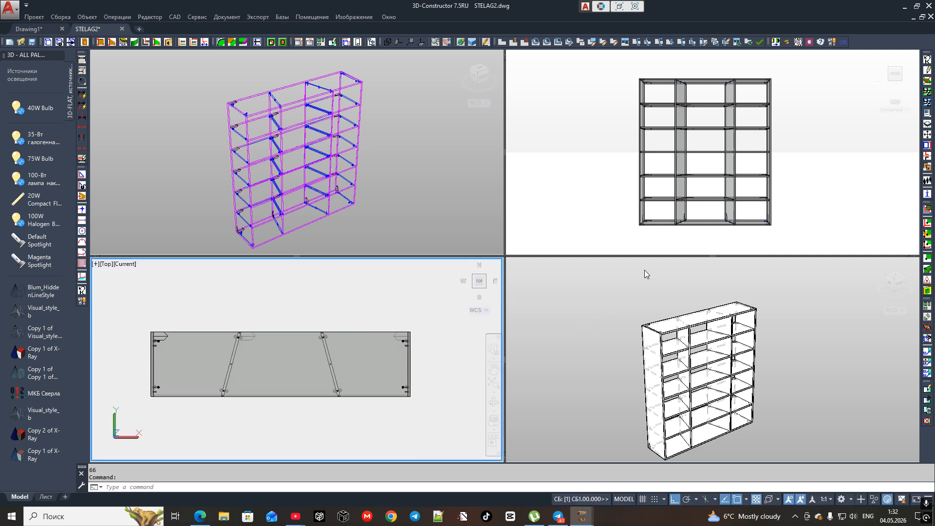
Step: Examine the shelving unit in the front view and in the lower-right 3D viewport
left_click(701, 164)
scroll(701, 164, "up", 2)
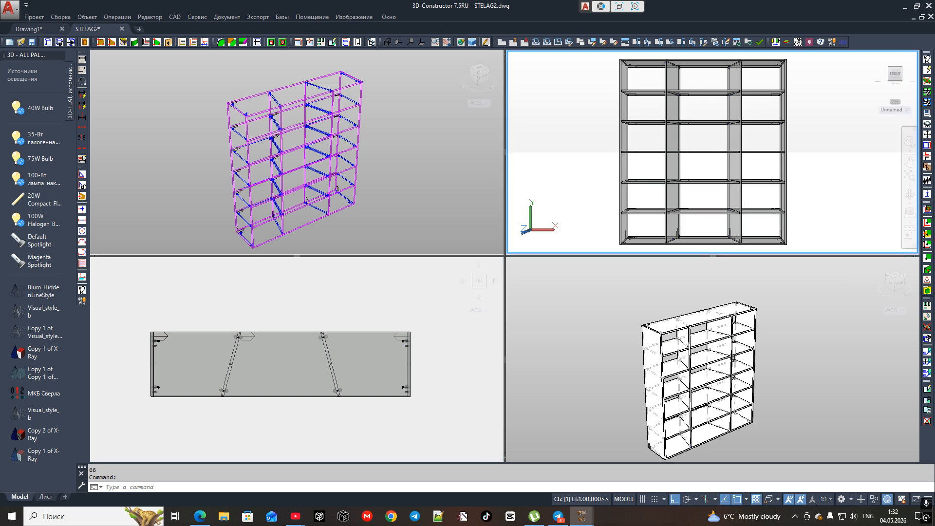
key("alt+Tab")
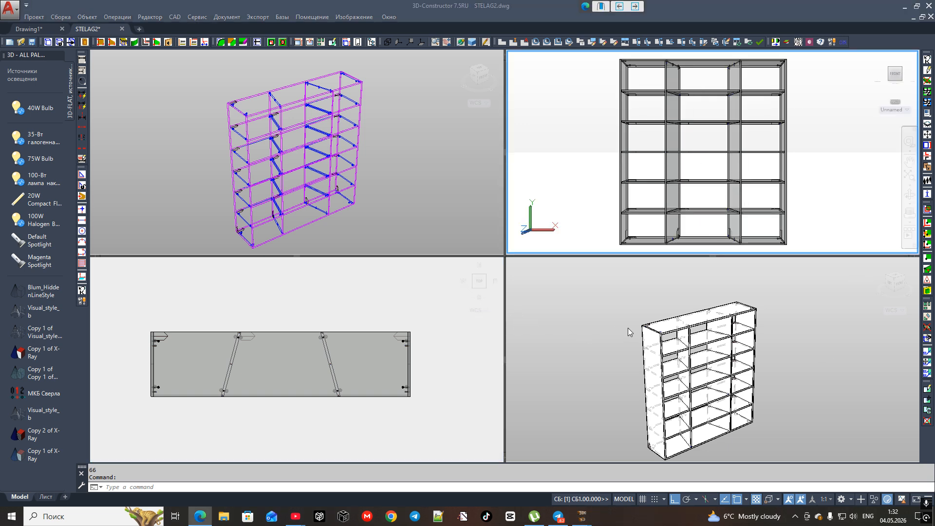
key("alt+Tab")
scroll(705, 357, "up", 2)
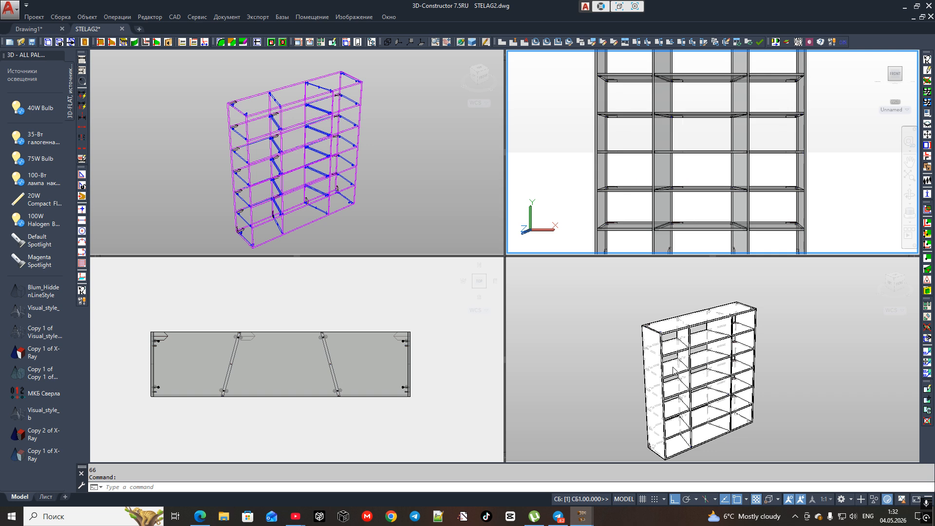
scroll(696, 196, "down", 2)
left_click(634, 317)
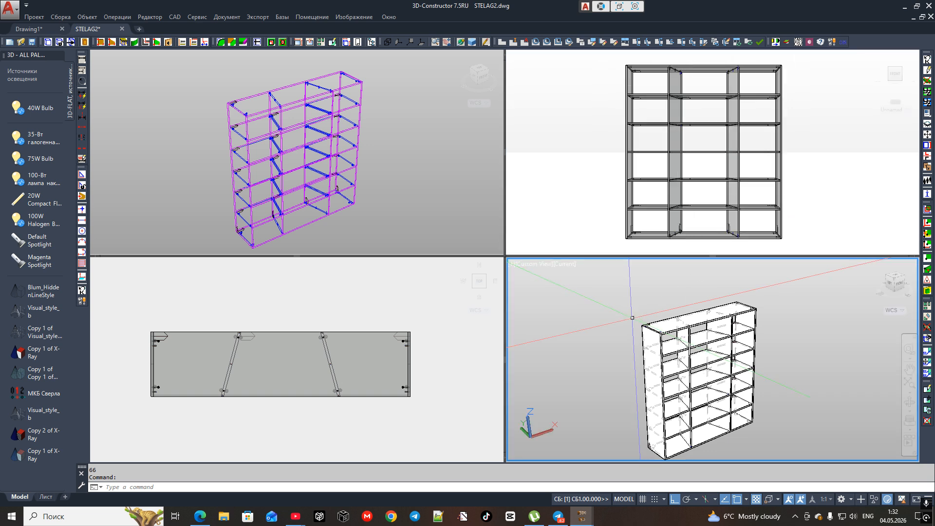
middle_click_drag(677, 344, 677, 324)
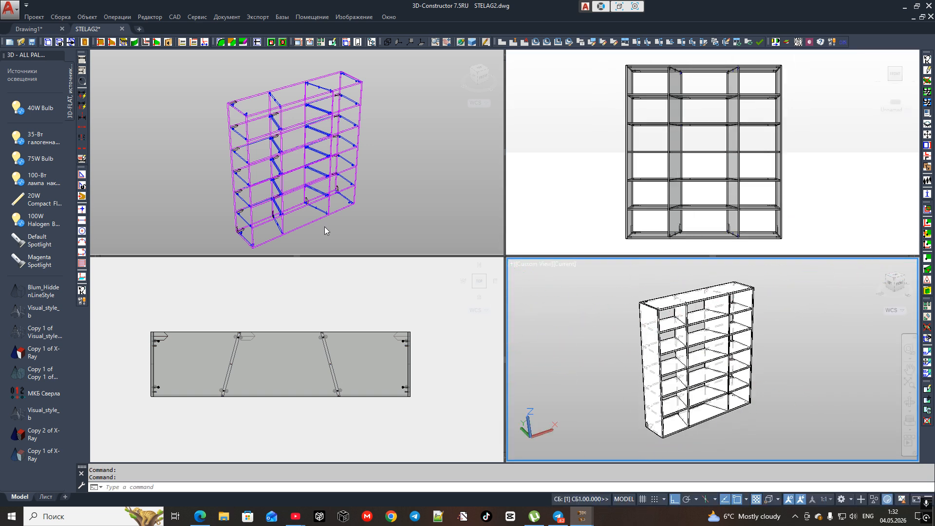
Step: Apply Visual_style_b to the upper-left viewport and turn the shelving unit towards its front in both 3D viewports
left_click(302, 169)
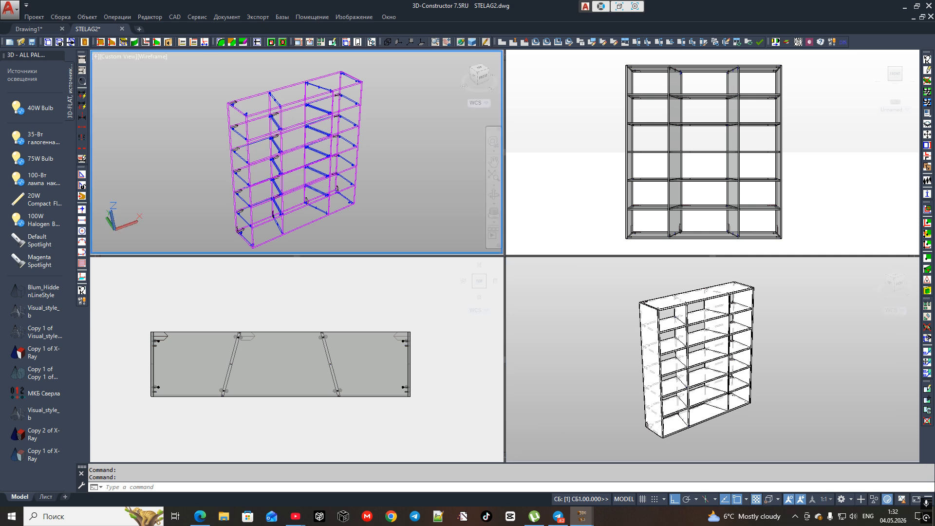
left_click(43, 311)
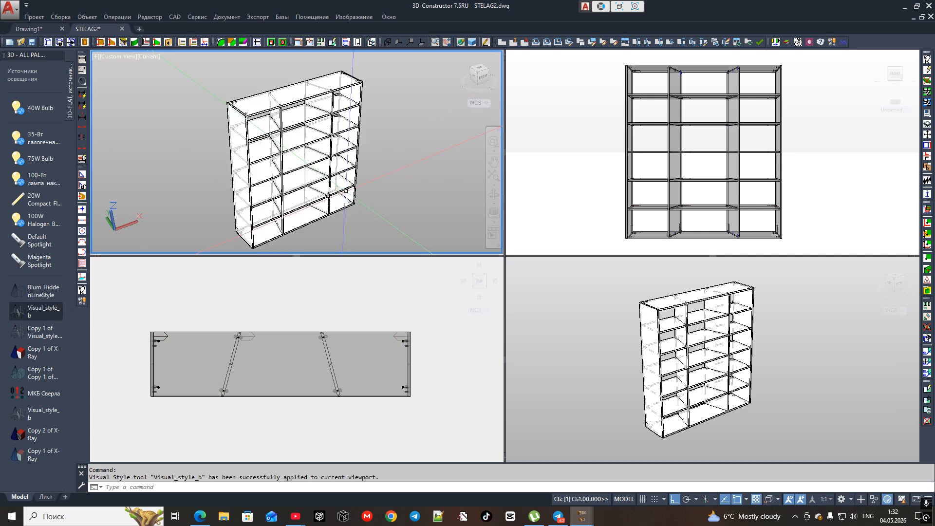
middle_click_drag(350, 174, 337, 170, "shift")
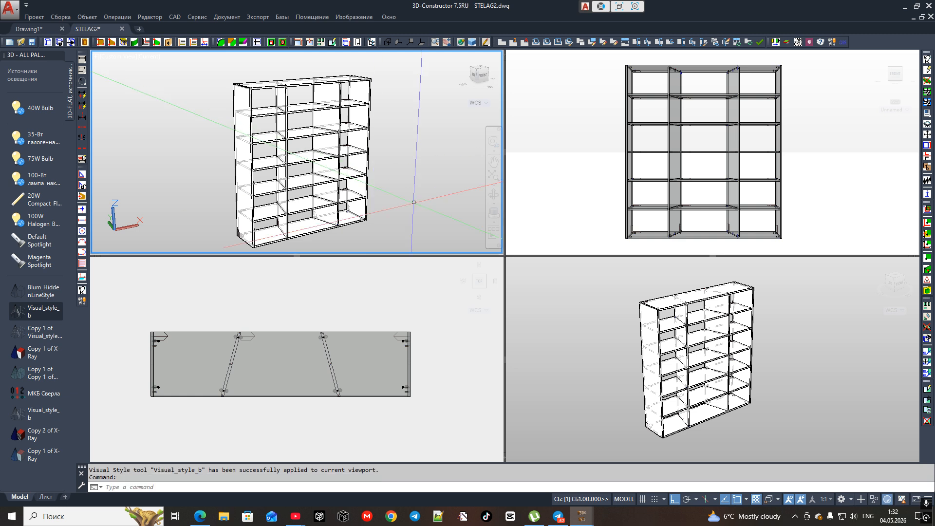
left_click(821, 369)
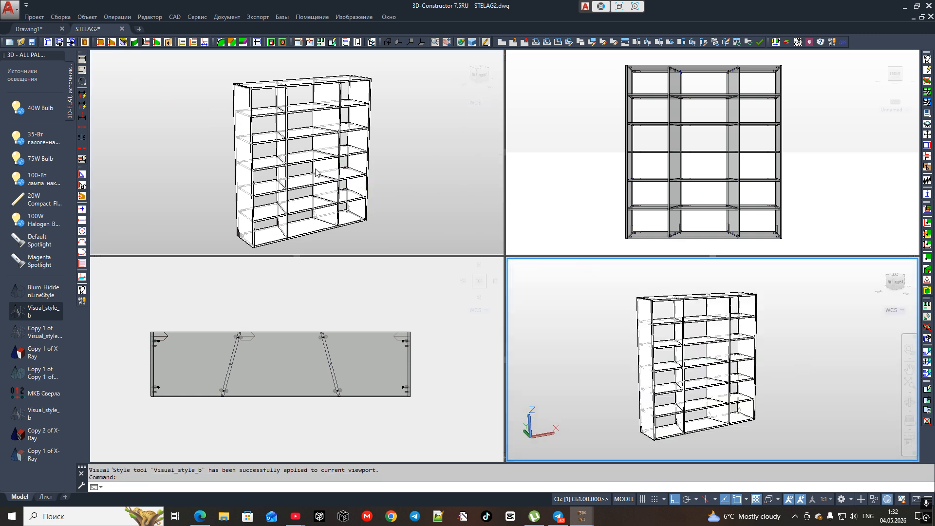
left_click(335, 328)
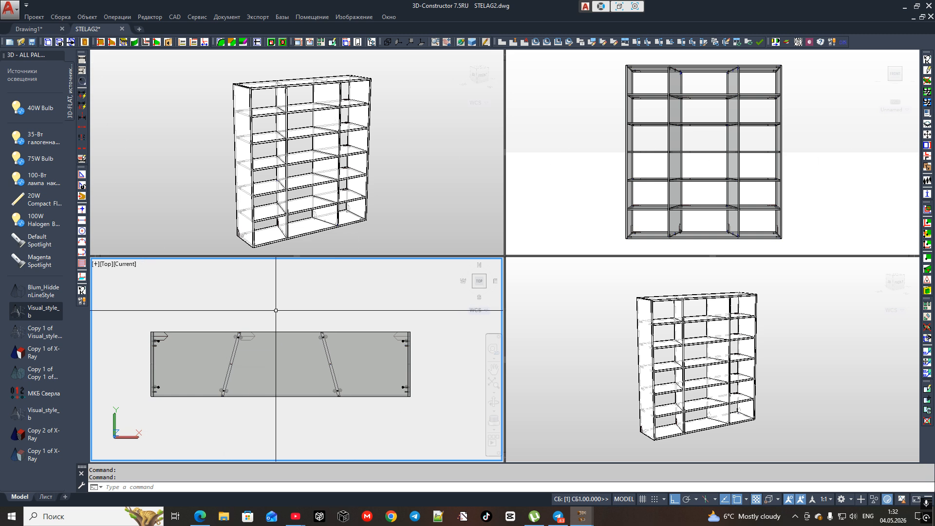
Step: Switch the upper-left viewport to 2D Wireframe display
left_click(278, 127)
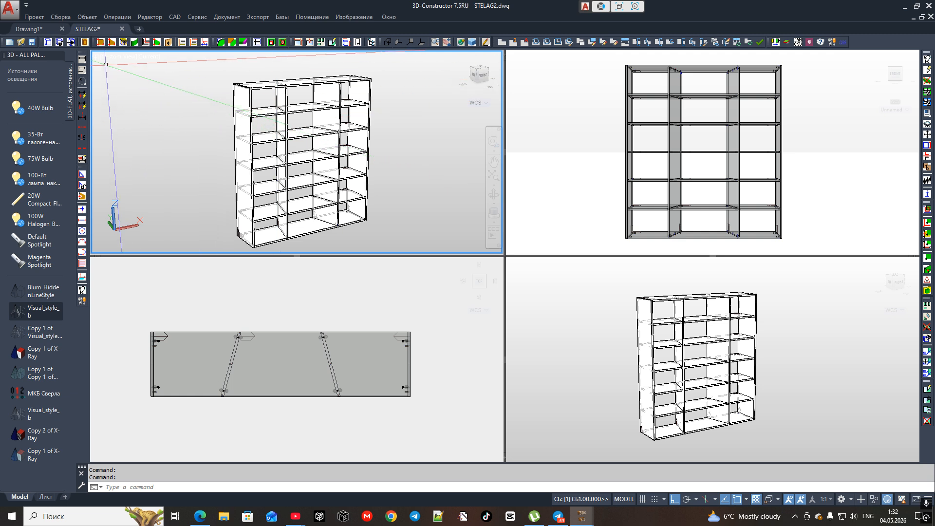
right_click(94, 57)
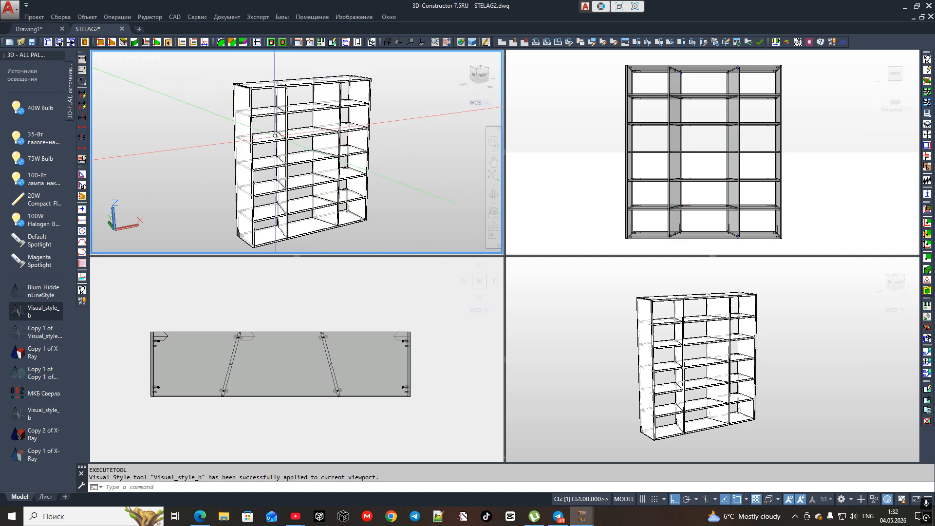
left_click(300, 156)
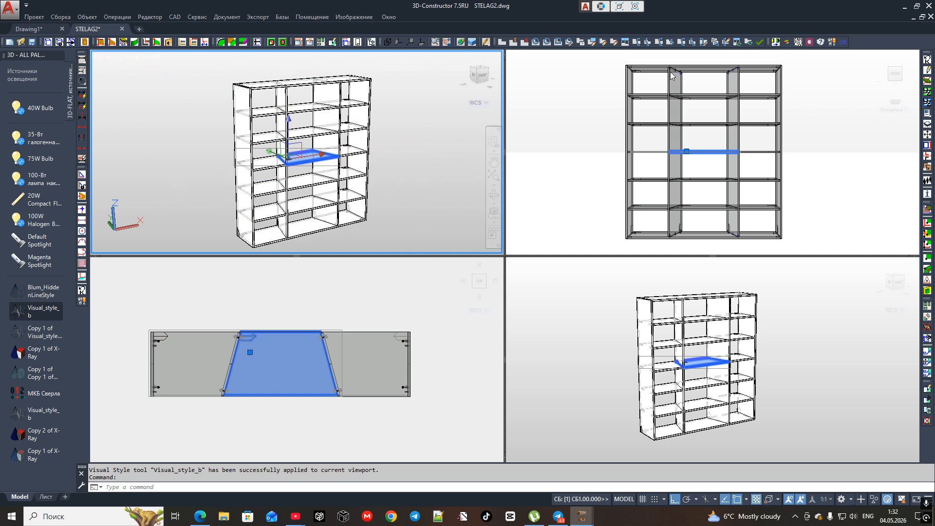
left_click(389, 41)
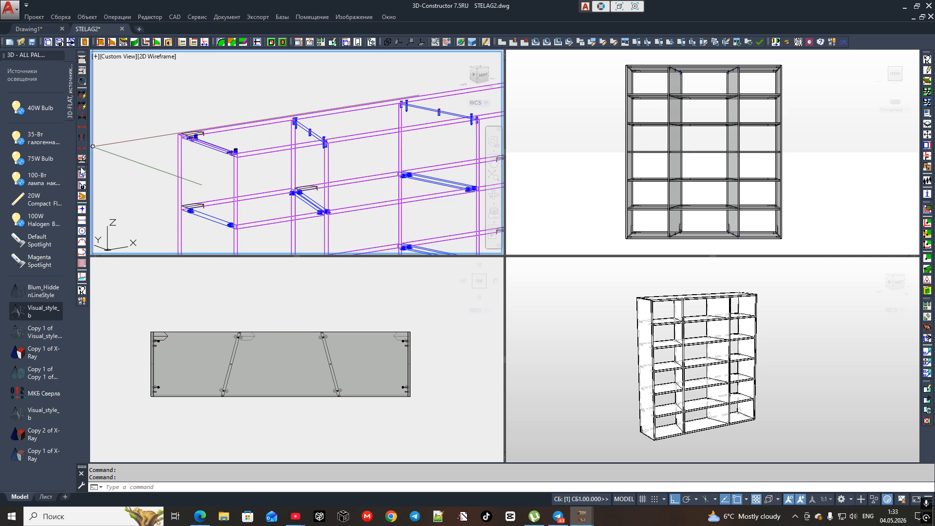
Step: Add an overall length dimension along X to the assembly between the upper rear corners of both side panels, placed above the unit
left_click(204, 42)
scroll(167, 146, "up", 4)
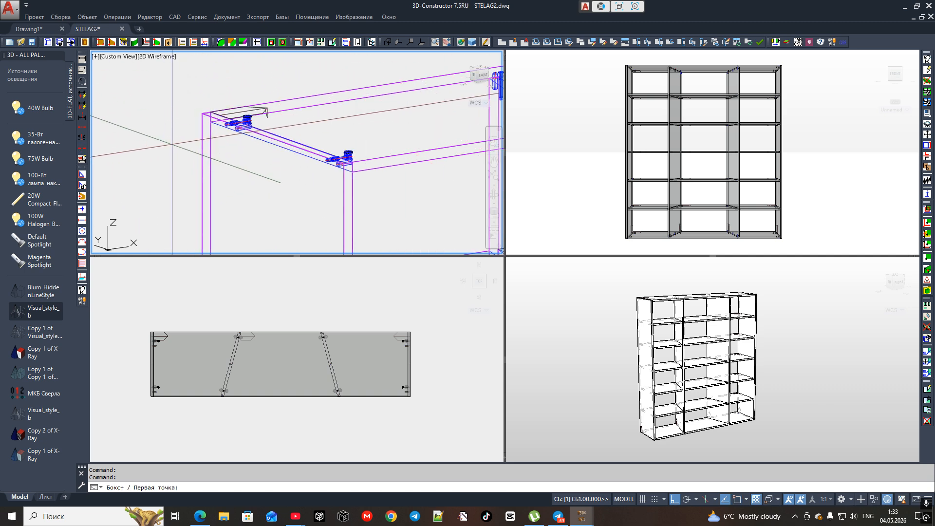
scroll(200, 127, "up", 2)
left_click(212, 109)
scroll(212, 109, "down", 5)
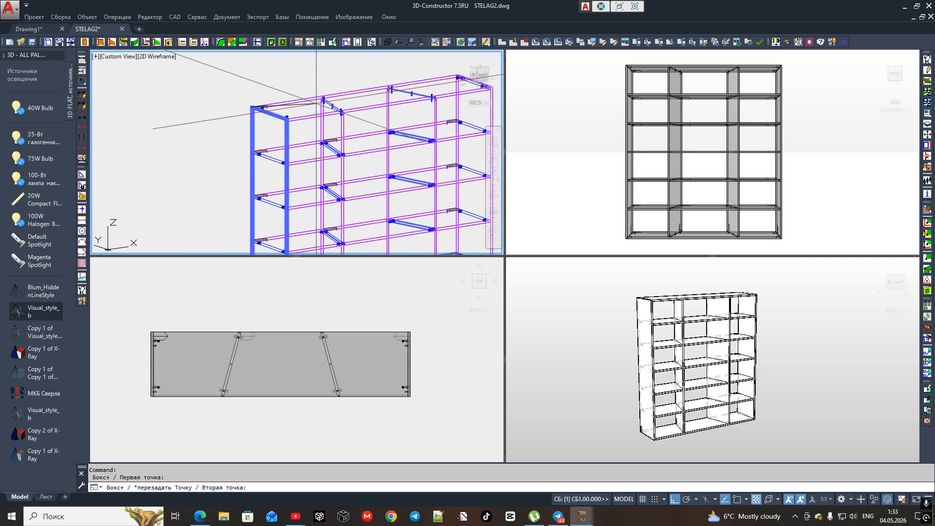
scroll(382, 99, "up", 5)
left_click(382, 99)
scroll(382, 99, "down", 5)
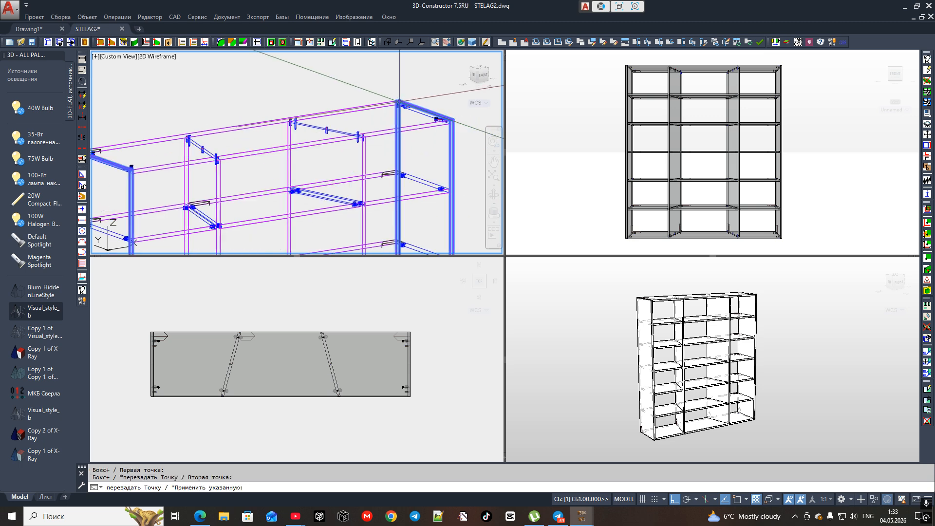
key("Return")
key("Return")
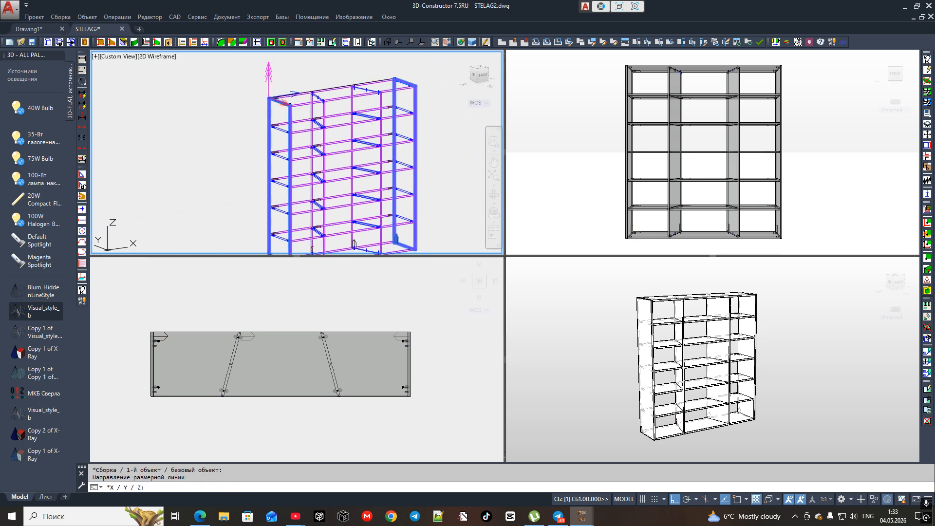
key("Return")
scroll(278, 89, "up", 2)
left_click(272, 80)
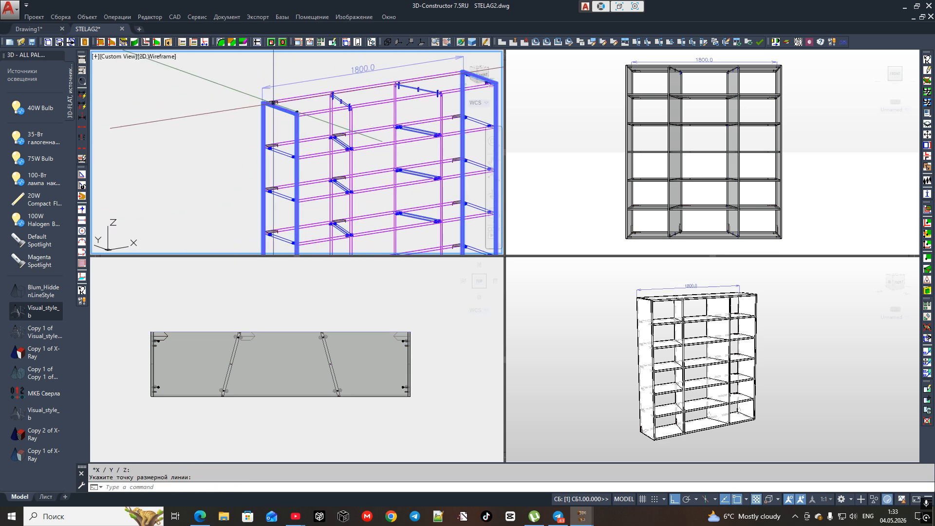
scroll(302, 133, "down", 2)
middle_click_drag(297, 141, 320, 77)
scroll(492, 168, "down", 2)
Step: Add a depth dimension along Y to the assembly between the left side panel's bottom corners, placed below the unit
key("Return")
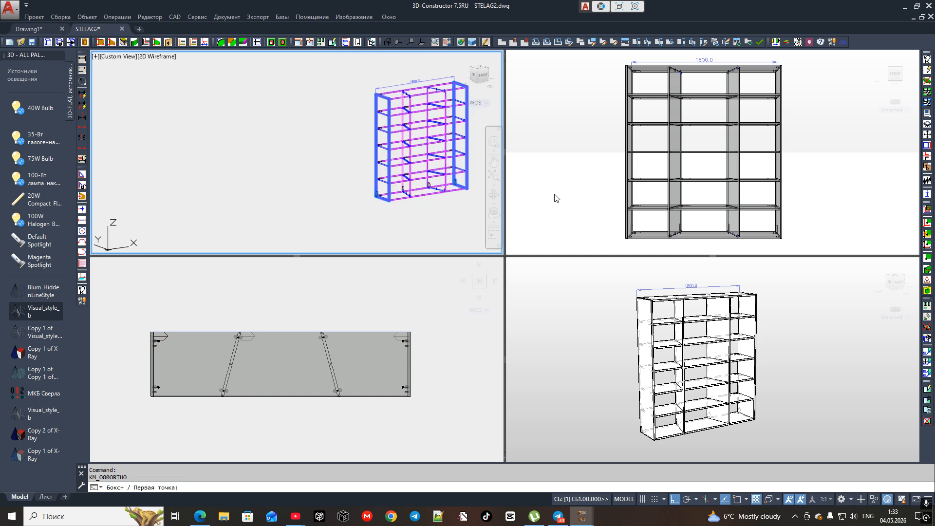
key("Escape")
scroll(383, 204, "up", 4)
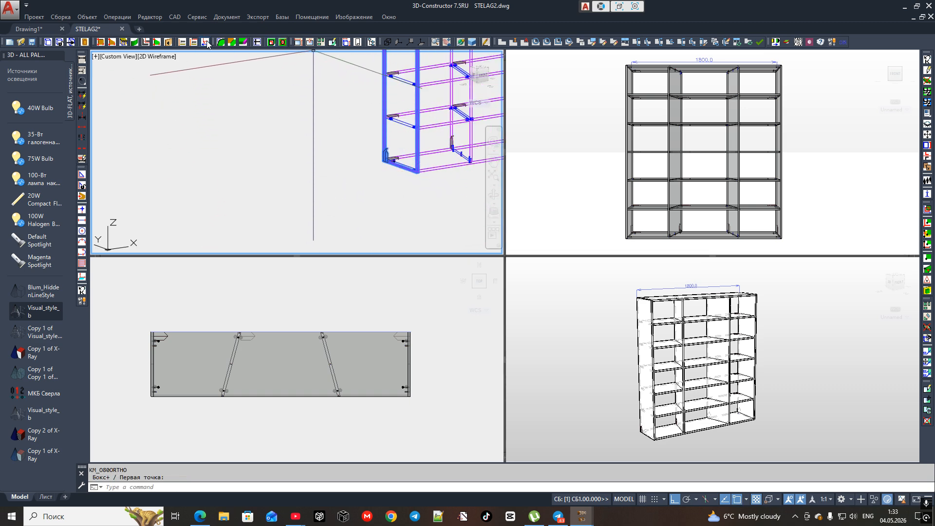
left_click(205, 42)
scroll(386, 167, "up", 4)
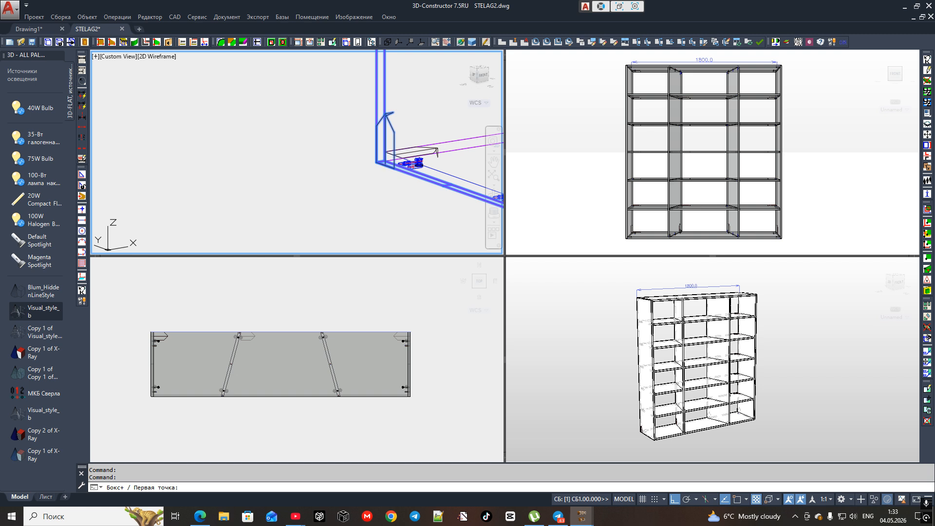
left_click(376, 162)
middle_click_drag(487, 209, 353, 193)
left_click(376, 193)
right_click(378, 194)
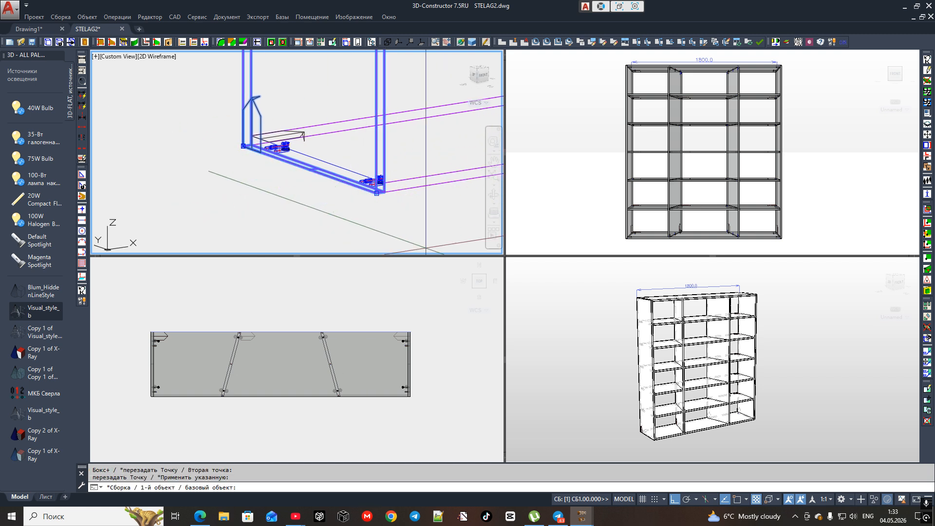
right_click(280, 195)
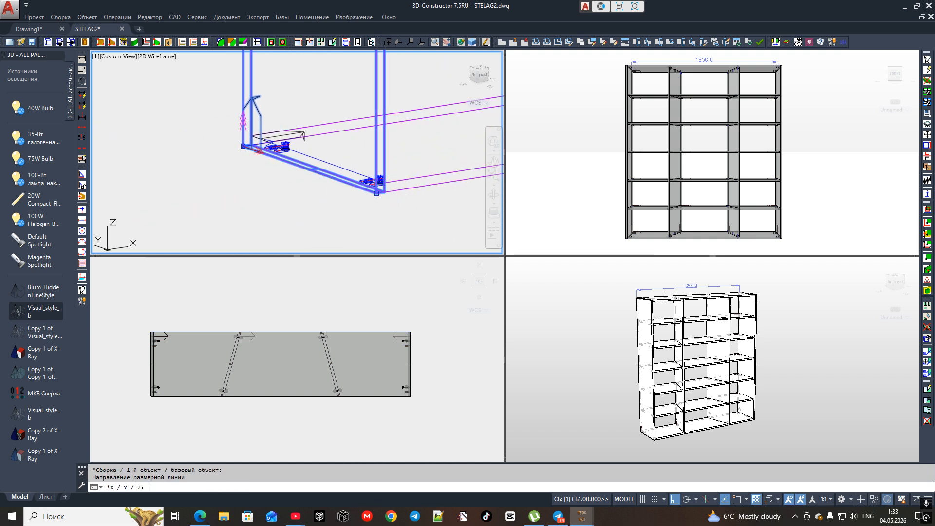
type("Y")
key("Return")
left_click(243, 196)
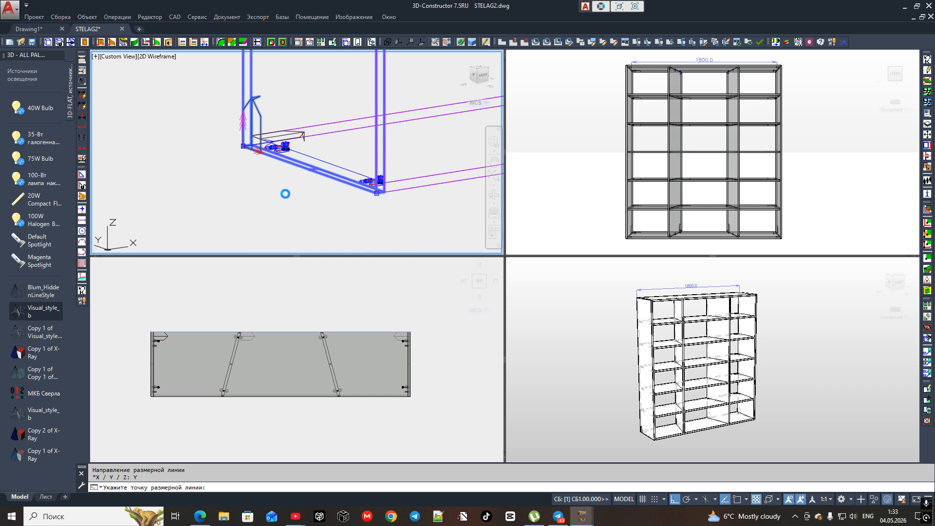
scroll(334, 174, "down", 6)
middle_click_drag(349, 165, 336, 213)
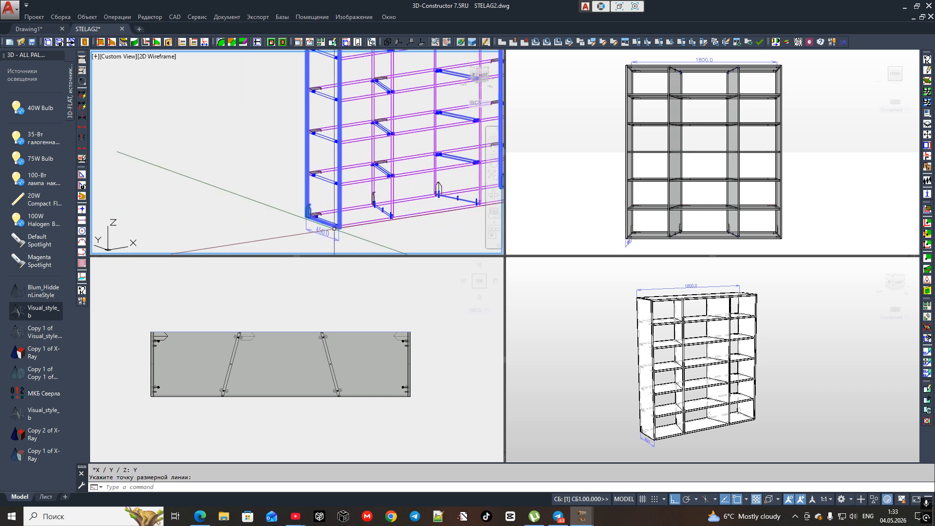
Step: Add a height dimension along Z to the assembly between the left side panel's bottom and top rear corners, placed beside the unit
scroll(334, 213, "down", 2)
middle_click_drag(330, 172, 321, 195)
right_click(313, 220)
scroll(310, 241, "up", 8)
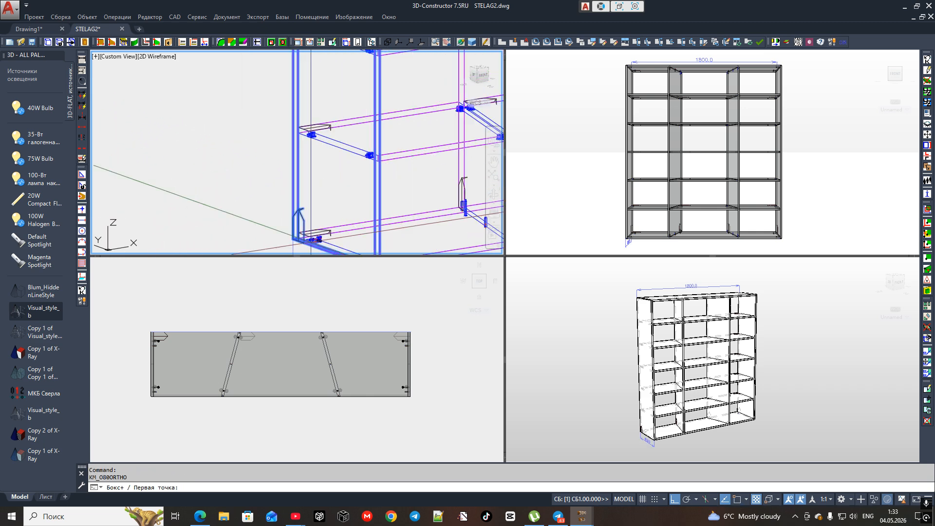
left_click(286, 228)
scroll(284, 224, "down", 5)
scroll(282, 184, "down", 5)
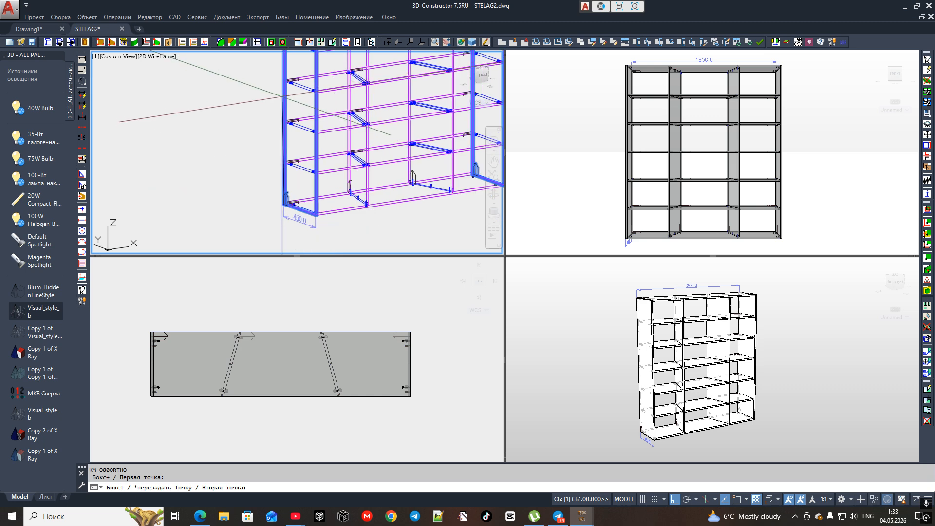
scroll(291, 75, "up", 7)
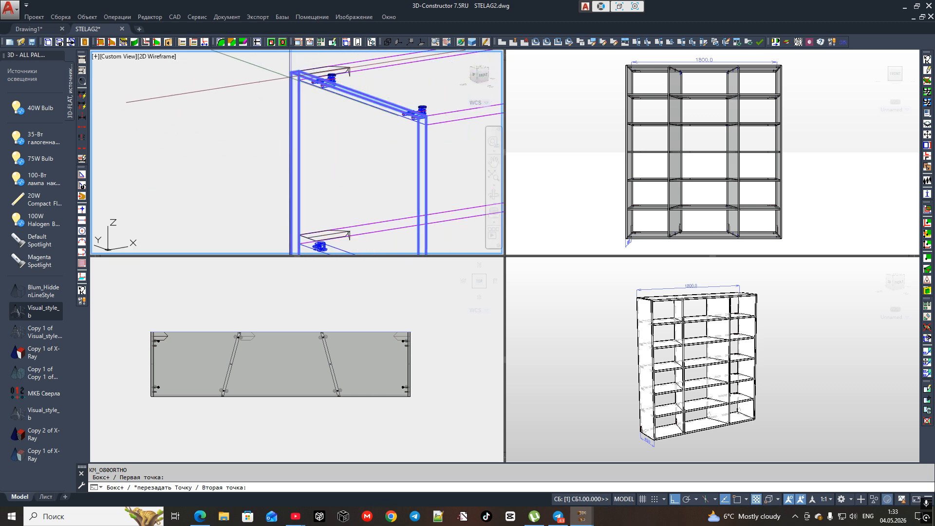
left_click(291, 75)
scroll(290, 78, "down", 5)
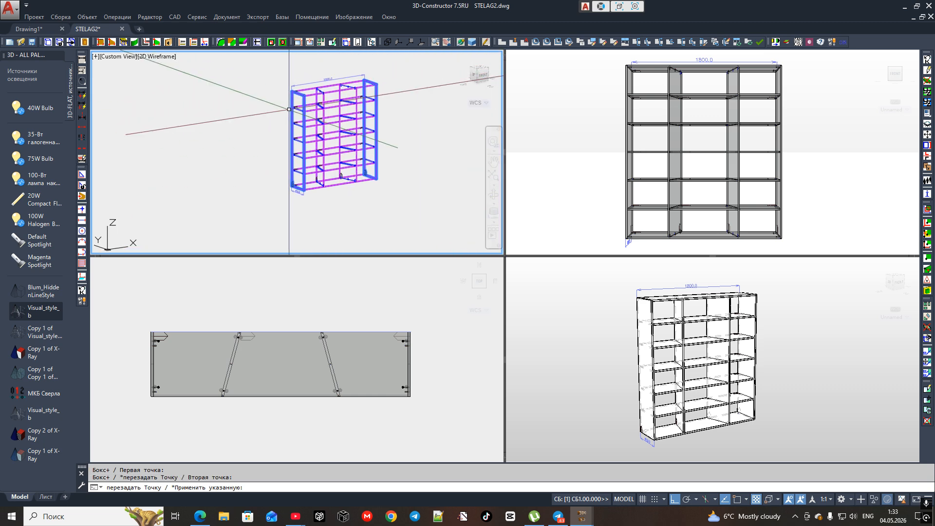
scroll(290, 109, "up", 2)
key("Return")
key("Return")
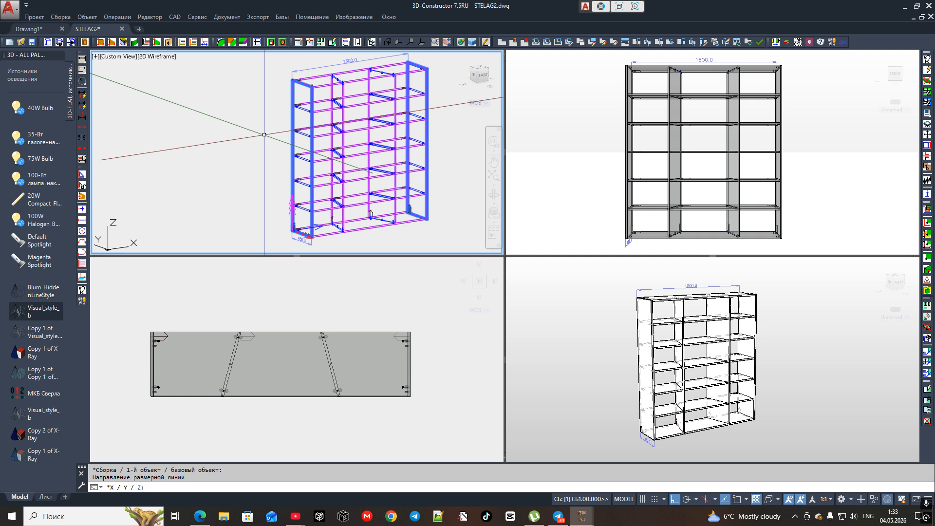
type("z")
key("Return")
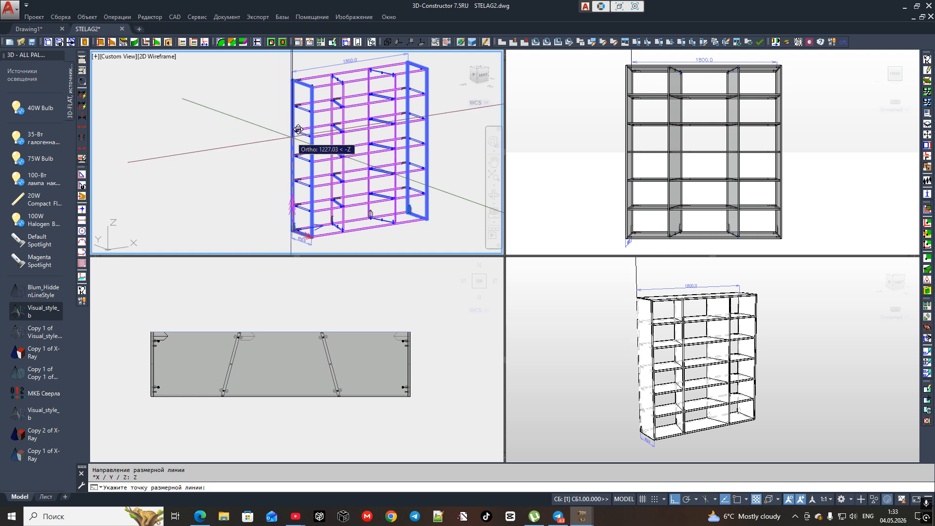
left_click(272, 216)
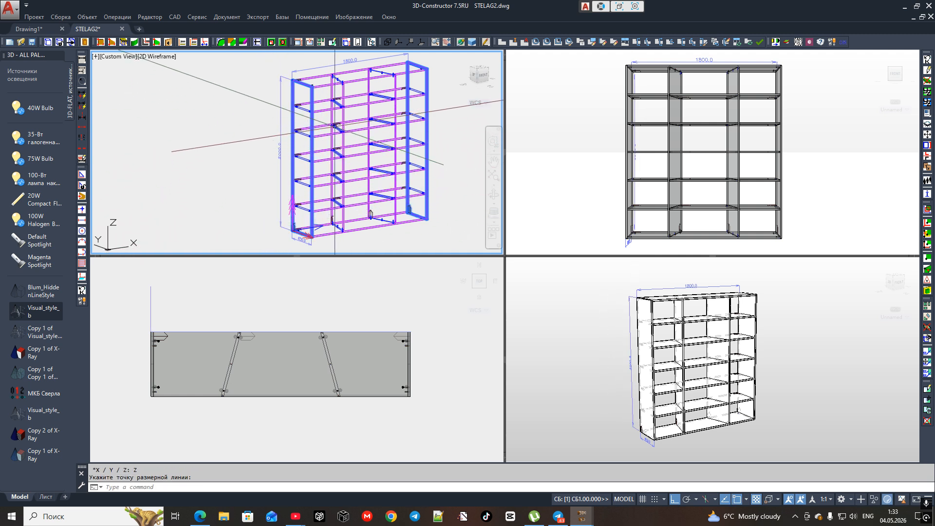
Step: In the shelving assembly's parameters, set length L to 2200, height H to 2400 and depth W to 600
middle_click_drag(334, 126, 297, 129)
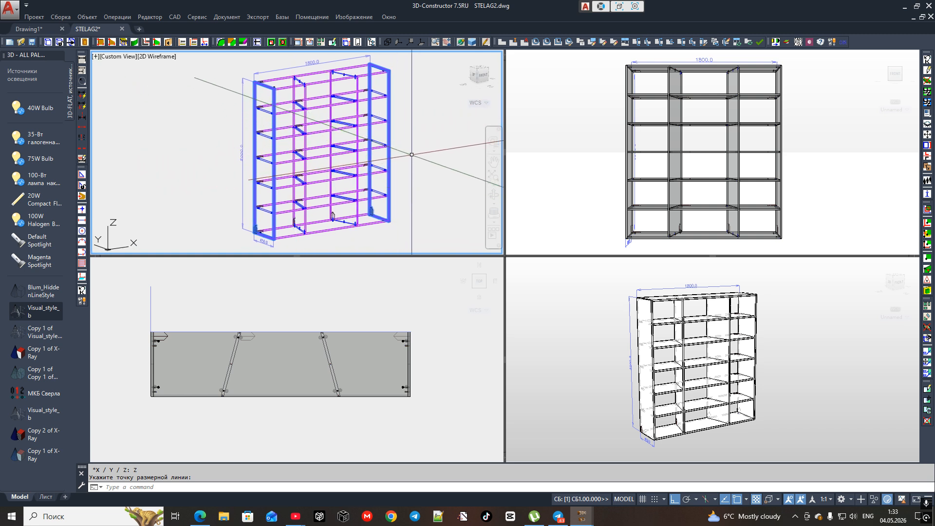
middle_click_drag(412, 154, 405, 157)
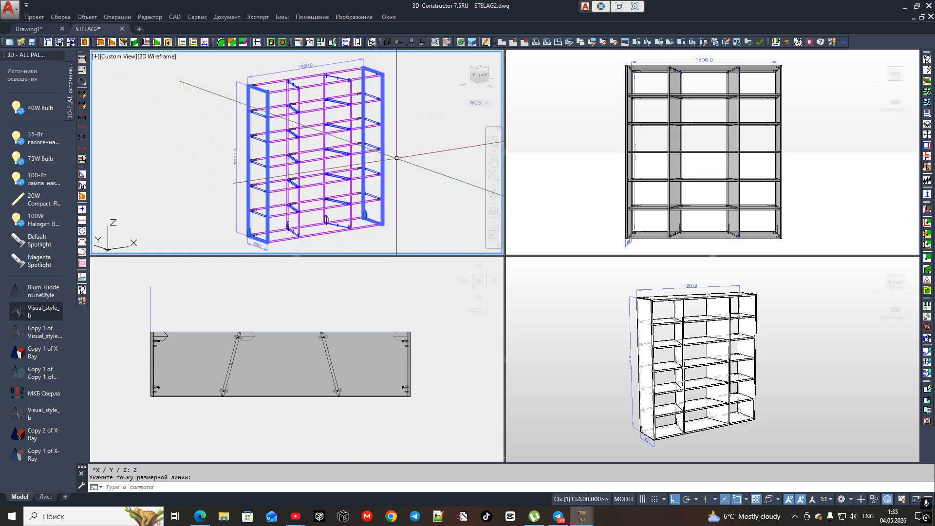
left_click(927, 96)
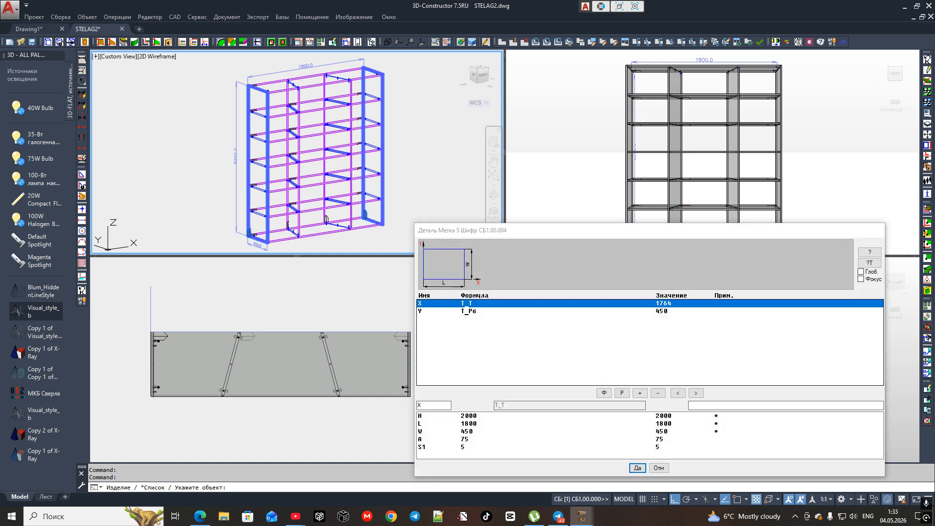
left_click(877, 229)
left_click(927, 104)
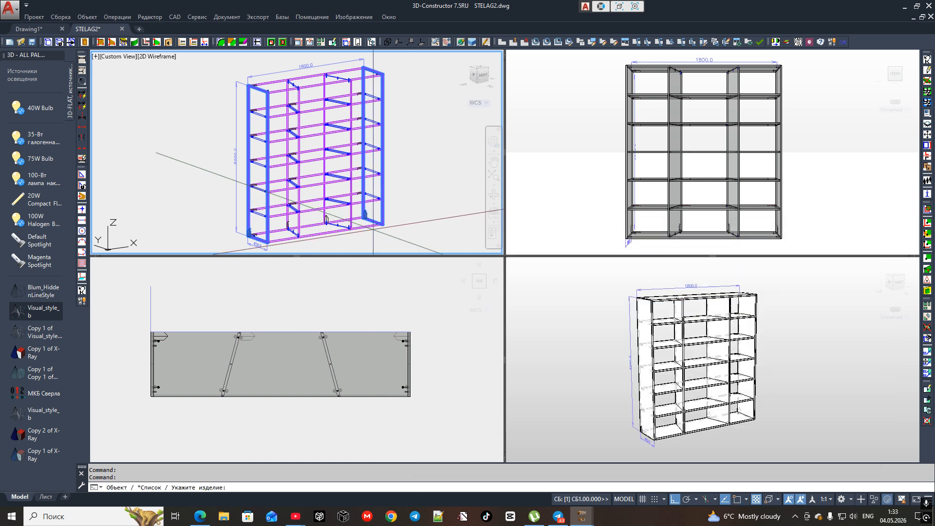
left_click(369, 229)
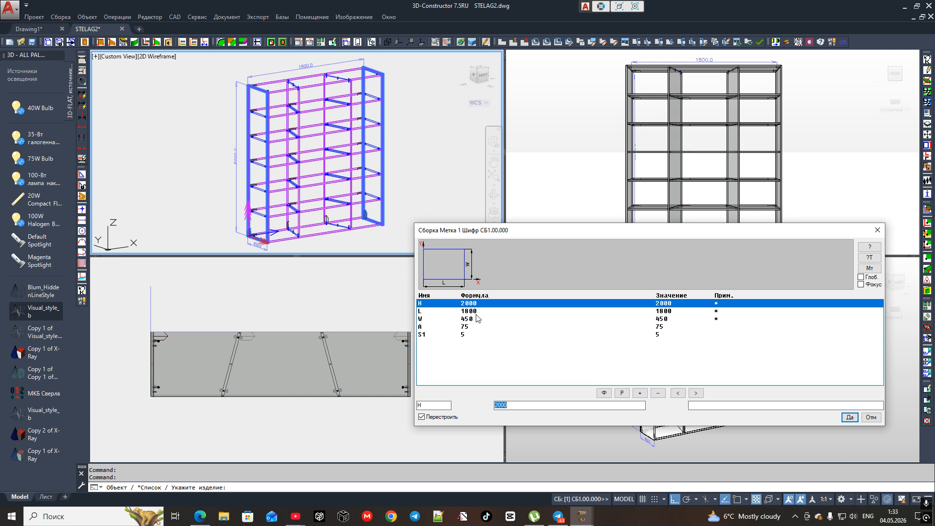
left_click(444, 312)
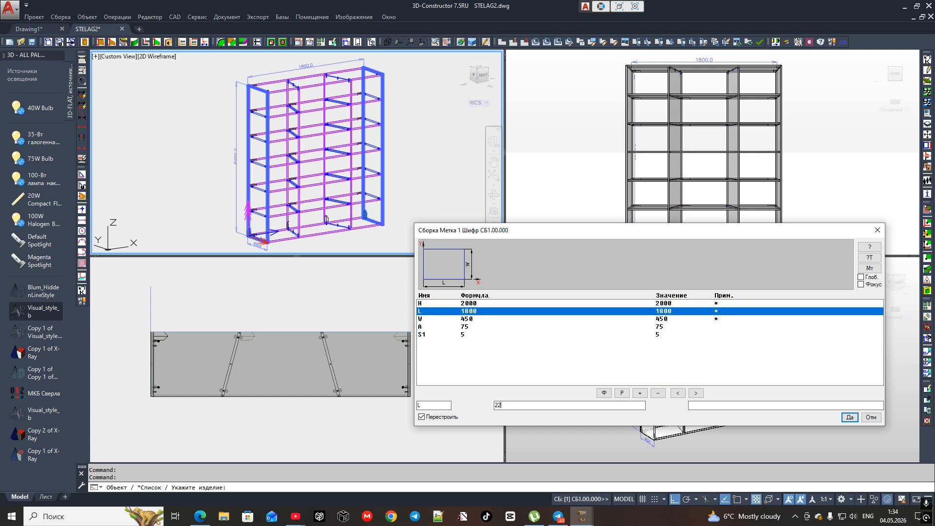
left_click(467, 304)
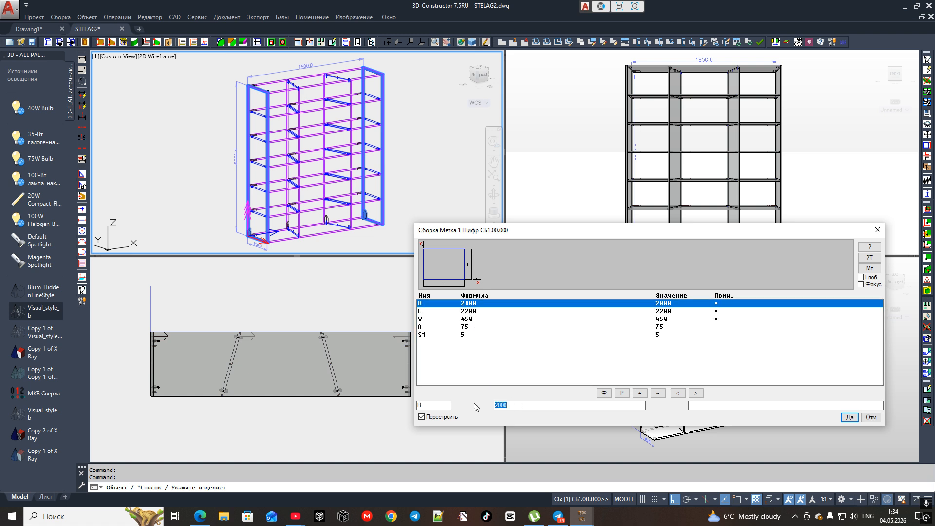
type("2400")
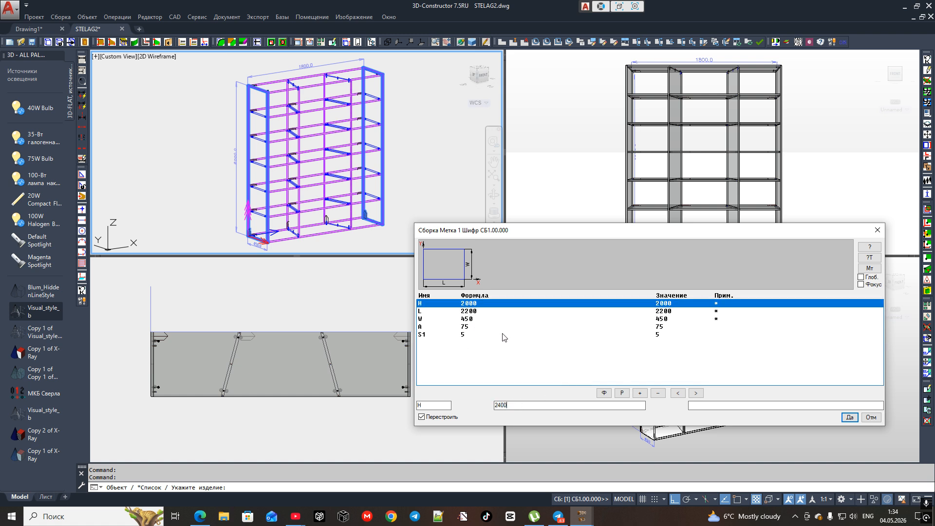
left_click(479, 321)
left_click(505, 405)
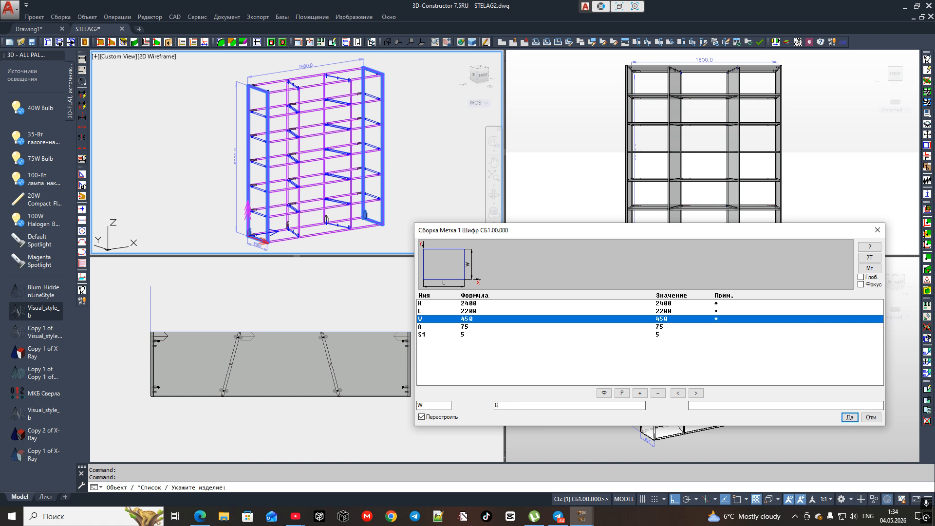
left_click(480, 310)
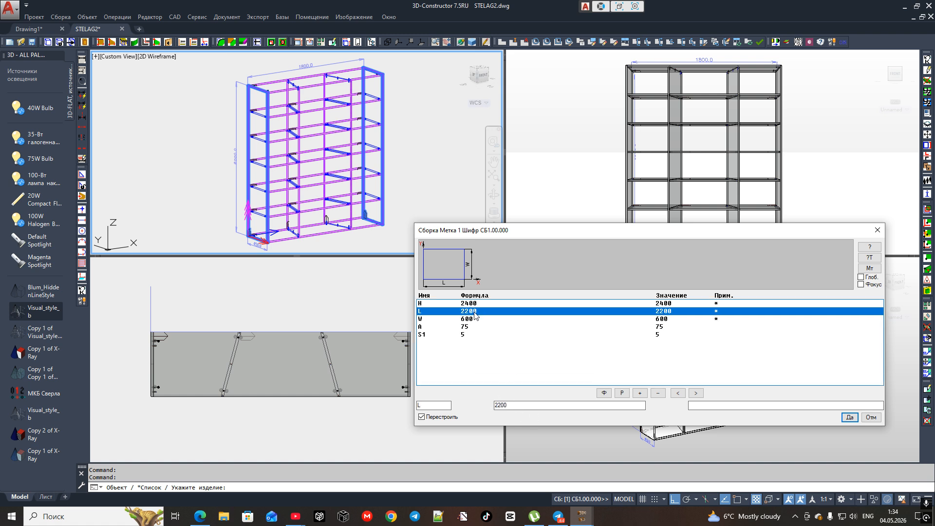
Step: Set the assembly's parameter A to 65 and S1 to 20, and rebuild the unit with the new parameters
left_click(471, 328)
left_click_drag(509, 405, 484, 403)
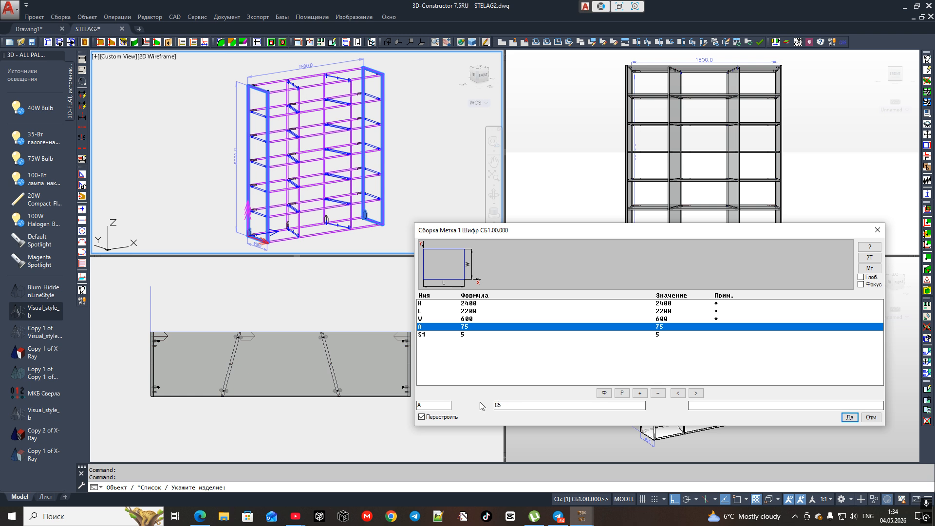
key("Return")
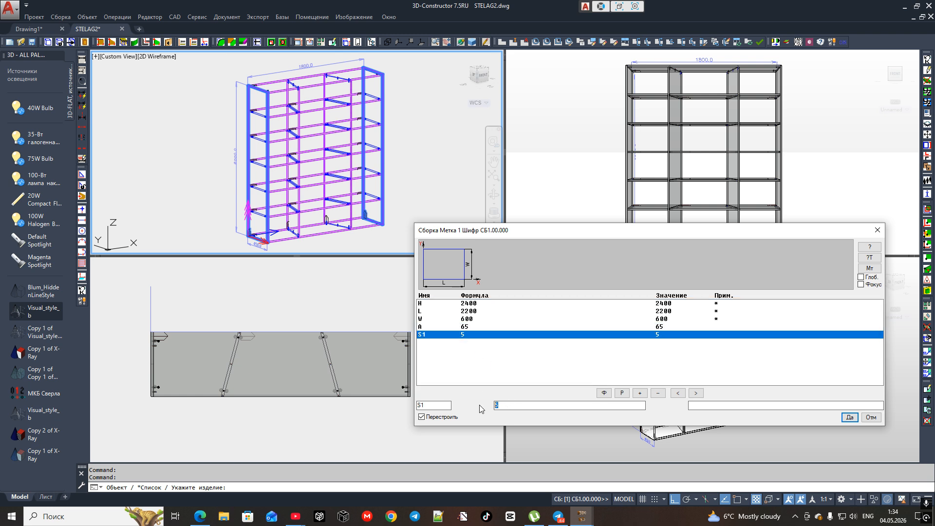
type("20")
key("Return")
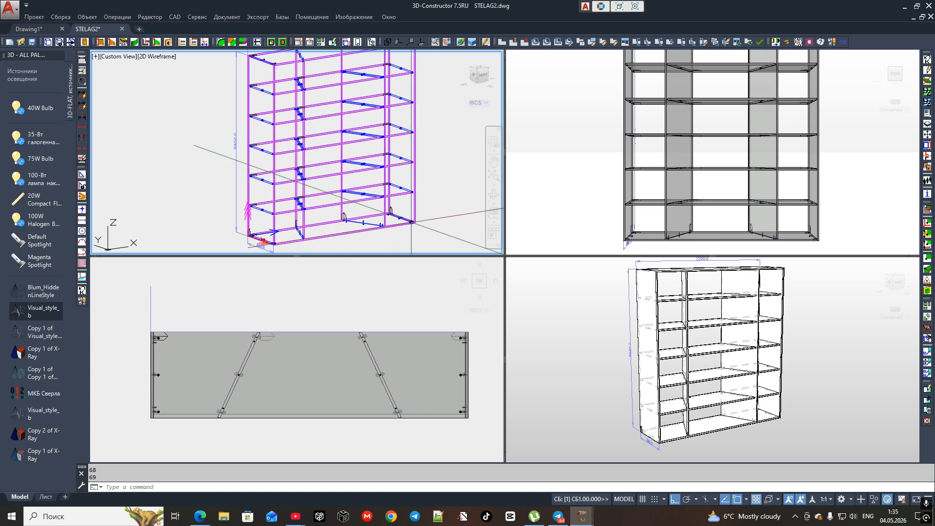
Step: Examine the rebuilt shelving unit and its overall dimensions up close in the wireframe viewport
scroll(349, 163, "down", 2)
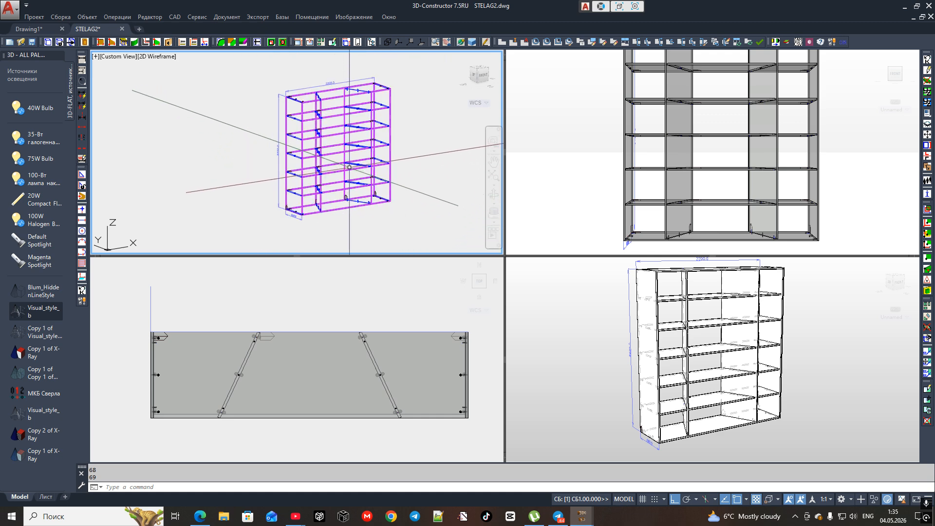
scroll(346, 151, "up", 2)
scroll(338, 141, "down", 3)
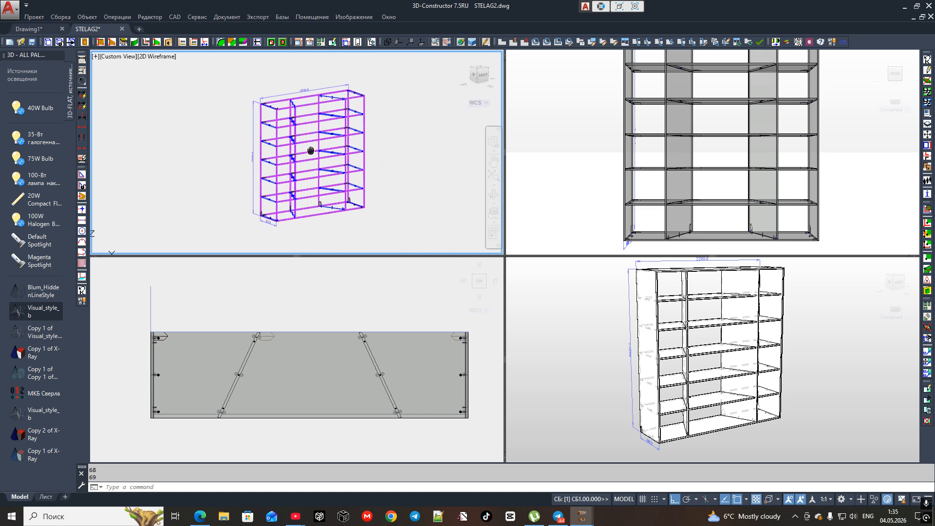
scroll(333, 167, "up", 2)
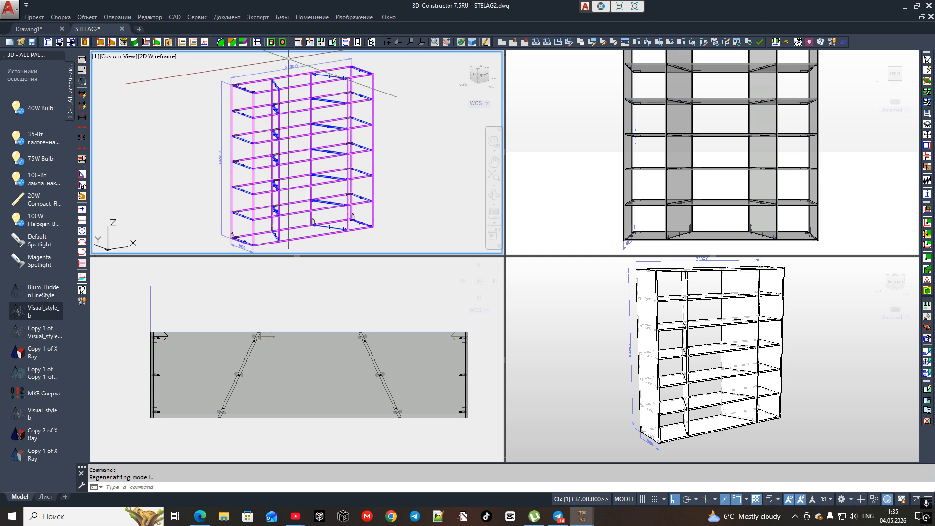
scroll(226, 167, "up", 5)
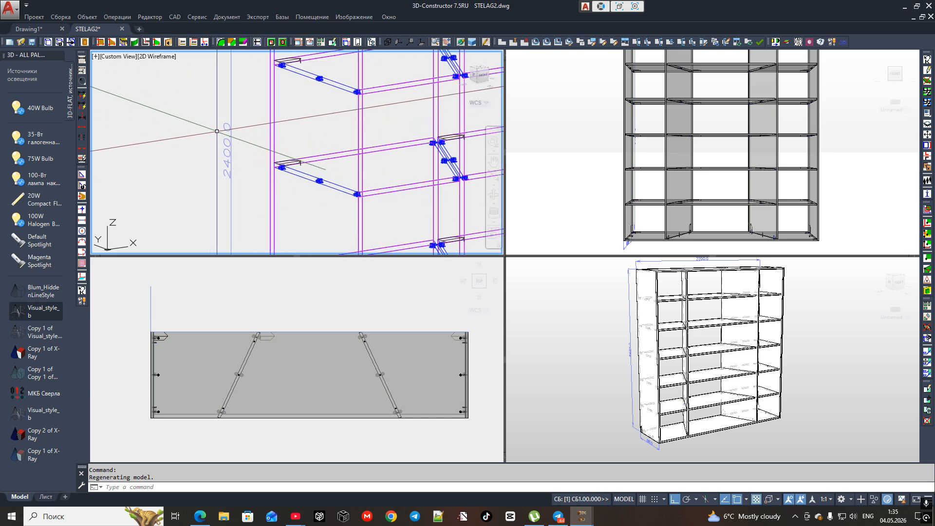
scroll(275, 137, "down", 5)
scroll(302, 115, "up", 3)
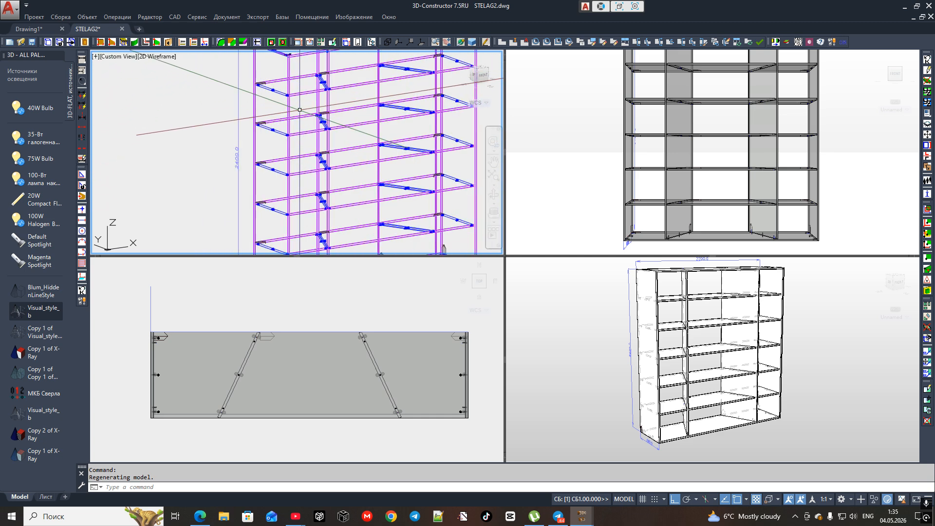
scroll(314, 119, "down", 3)
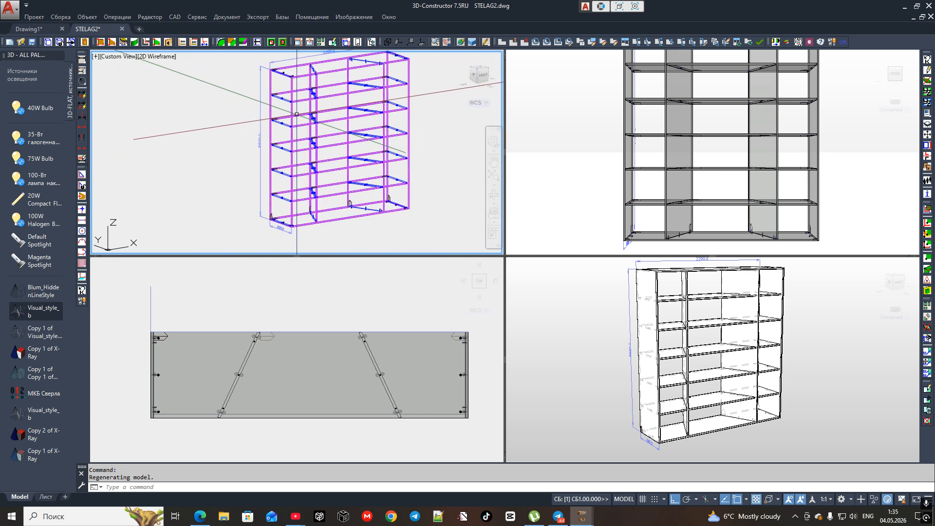
Step: Add an angular dimension in the top view between the left slanted partition and the unit's front edge
left_click(319, 297)
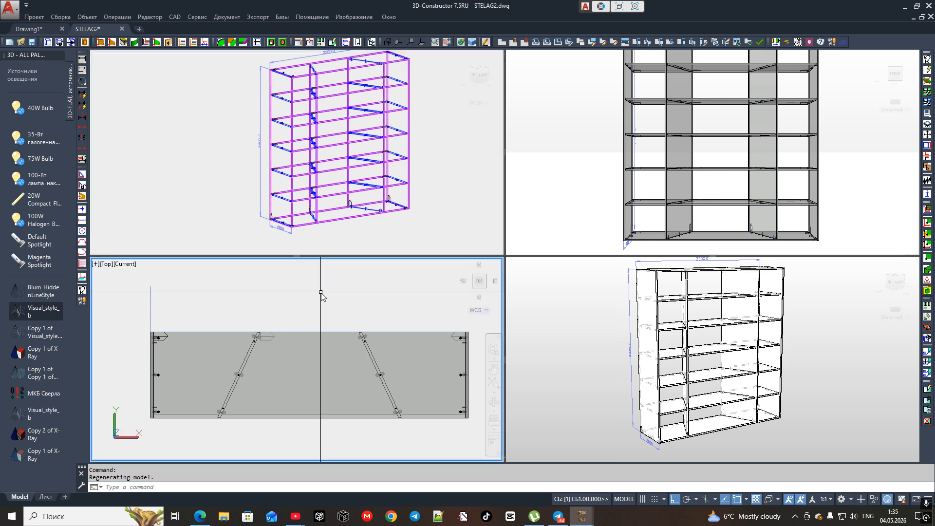
left_click(83, 60)
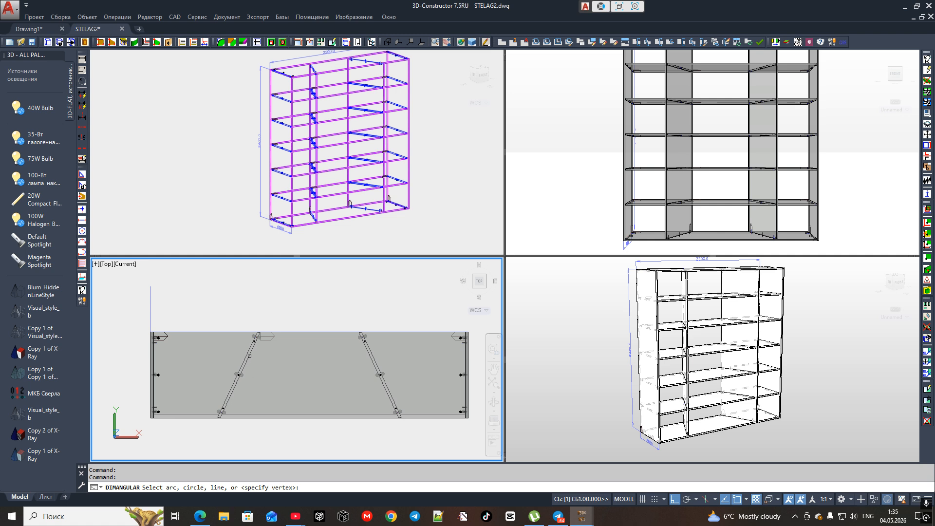
left_click(247, 351)
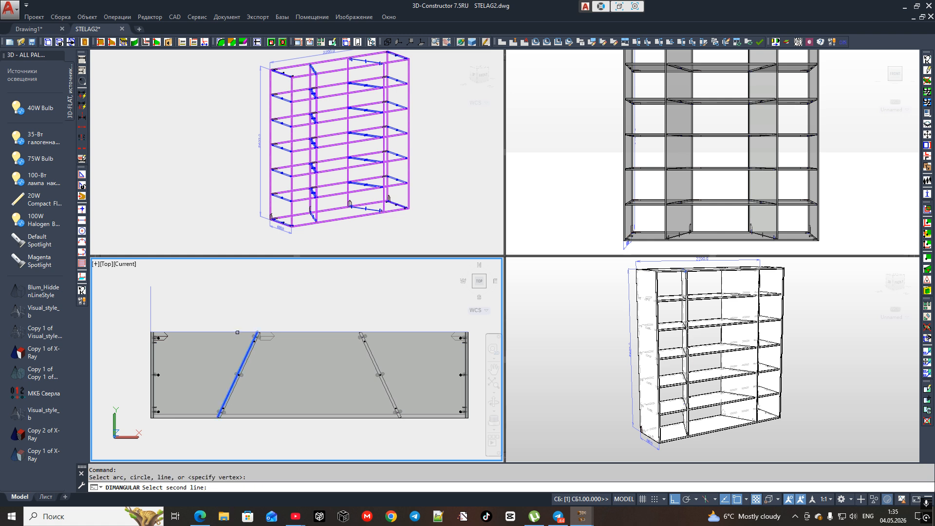
left_click(232, 332)
scroll(245, 334, "up", 8)
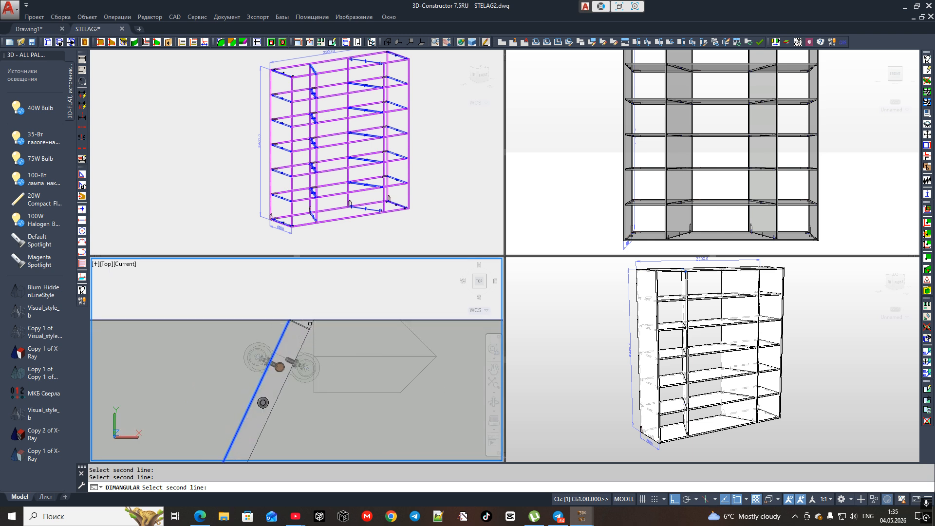
scroll(294, 324, "down", 5)
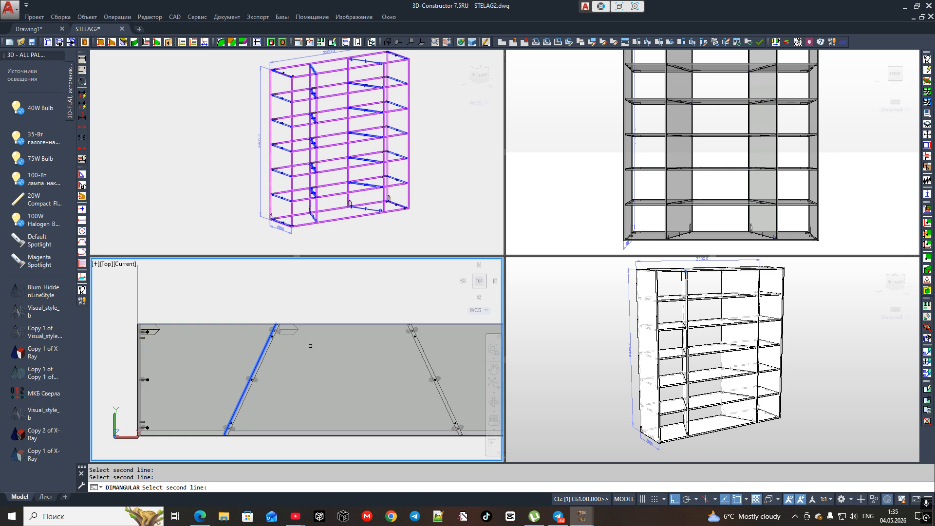
left_click(209, 432)
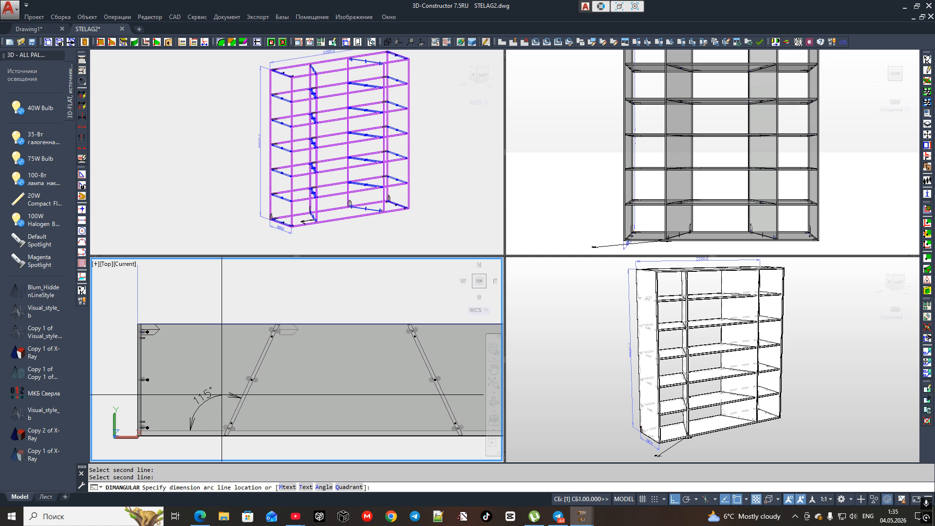
left_click(267, 390)
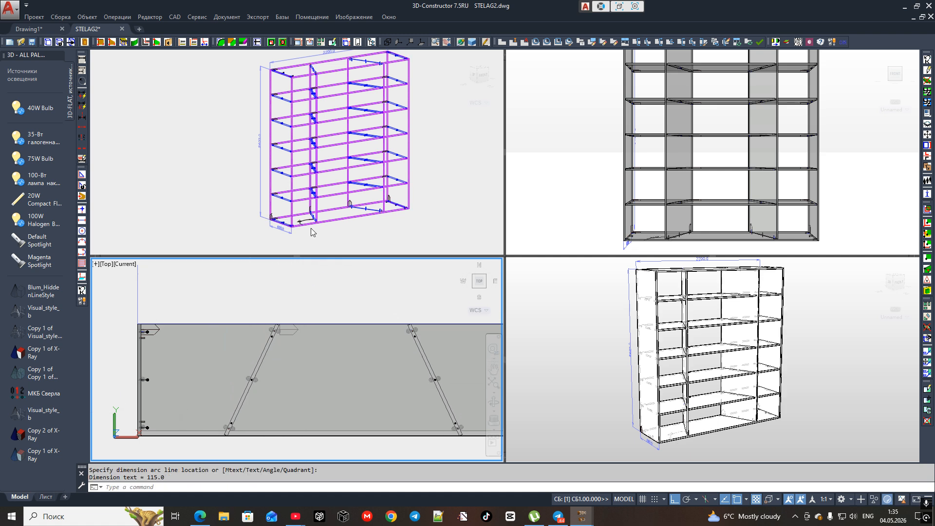
scroll(302, 215, "up", 5)
scroll(290, 332, "down", 5)
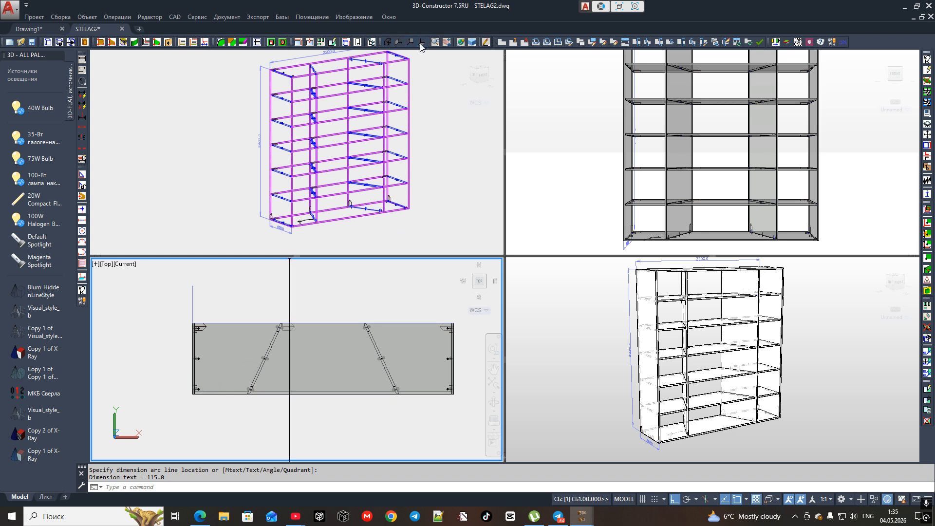
left_click(315, 295)
left_click(315, 295)
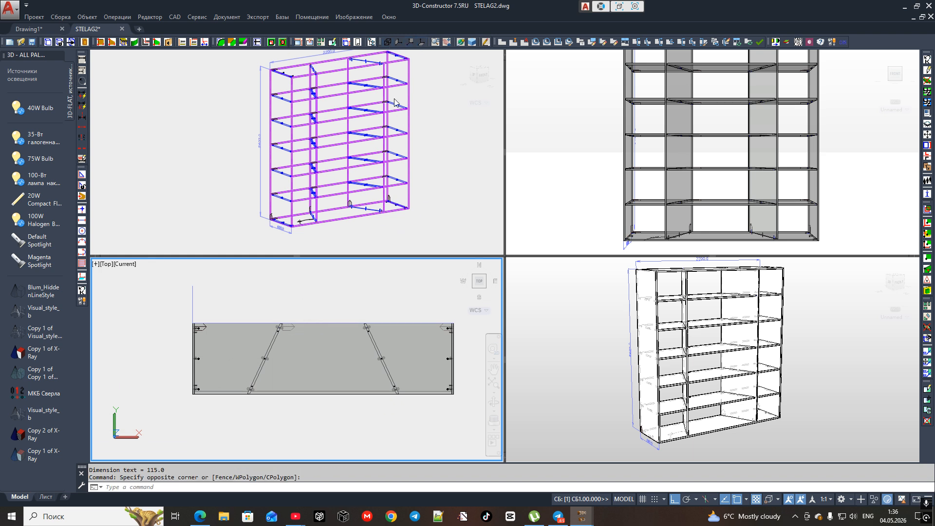
Step: Switch the top view to the 2D Wireframe style and delete the angular dimension between the left slanted partition and the front edge
left_click(420, 43)
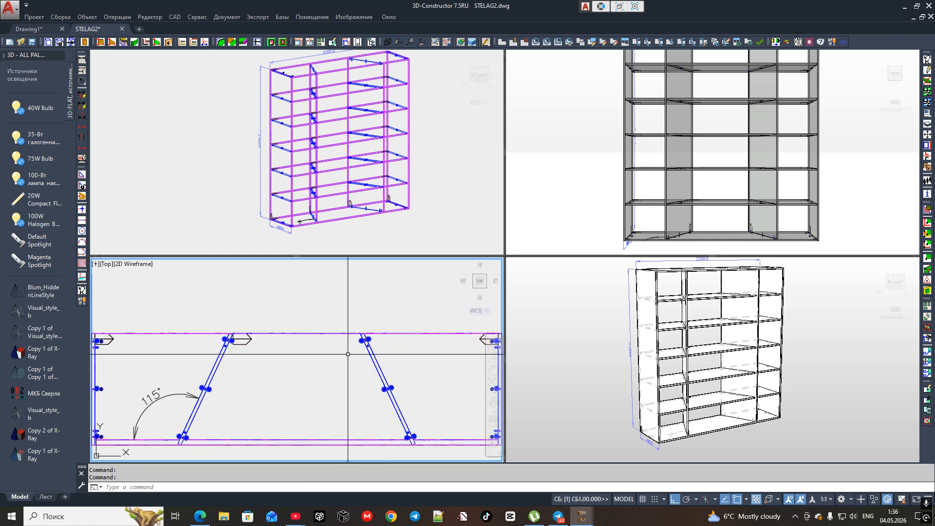
middle_click_drag(292, 349, 375, 305)
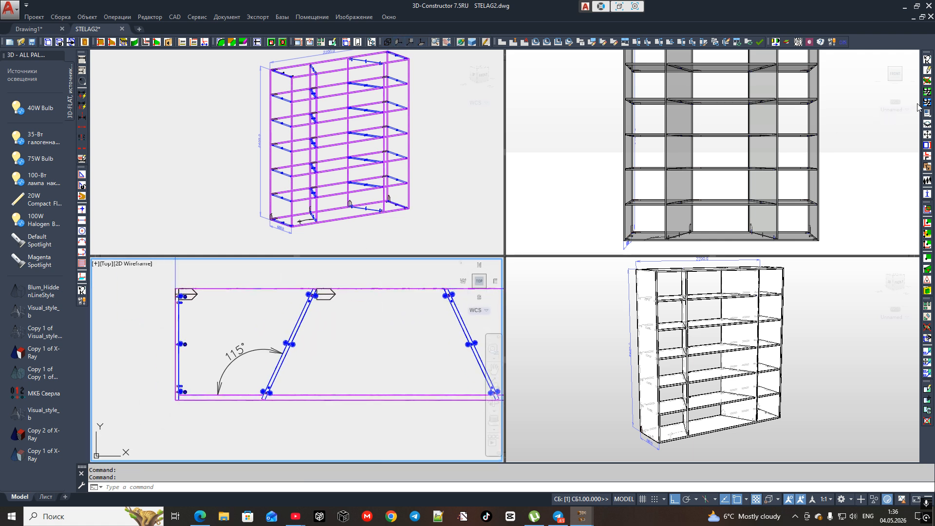
left_click(927, 82)
left_click(279, 350)
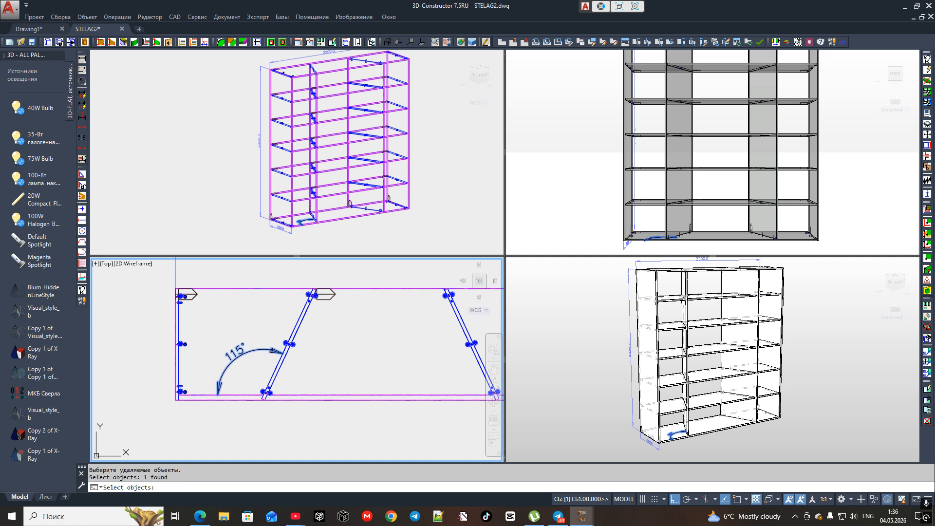
key("Return")
Step: Add an angular dimension in the top view between the unit's back edge and the left slanted partition
left_click(82, 60)
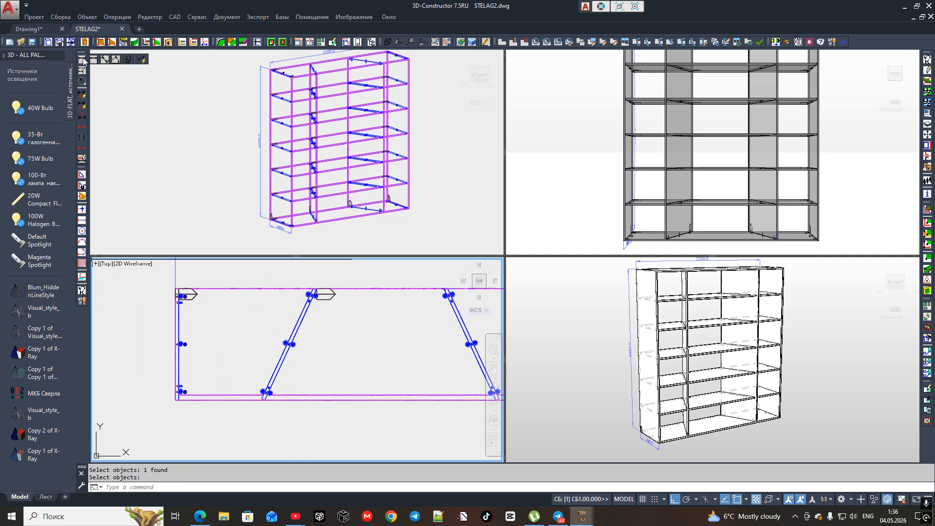
left_click(124, 61)
scroll(298, 277, "up", 4)
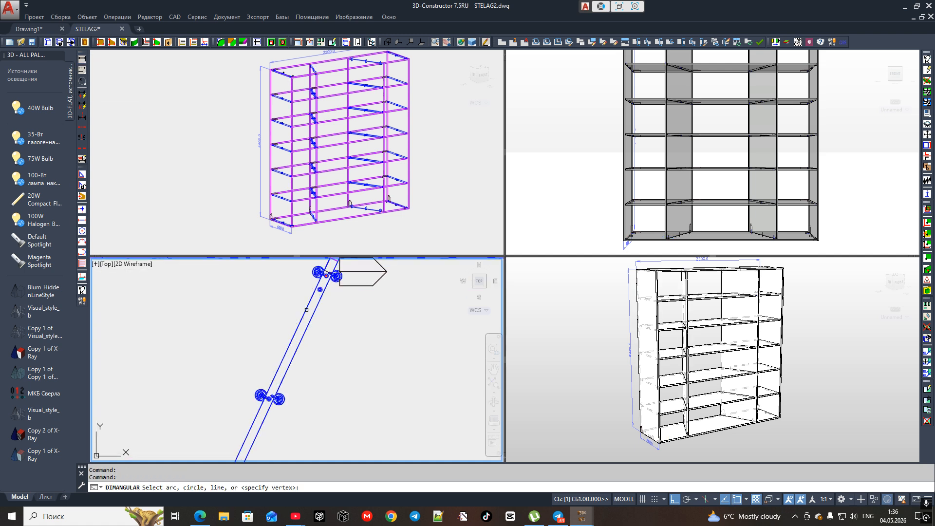
scroll(298, 276, "down", 2)
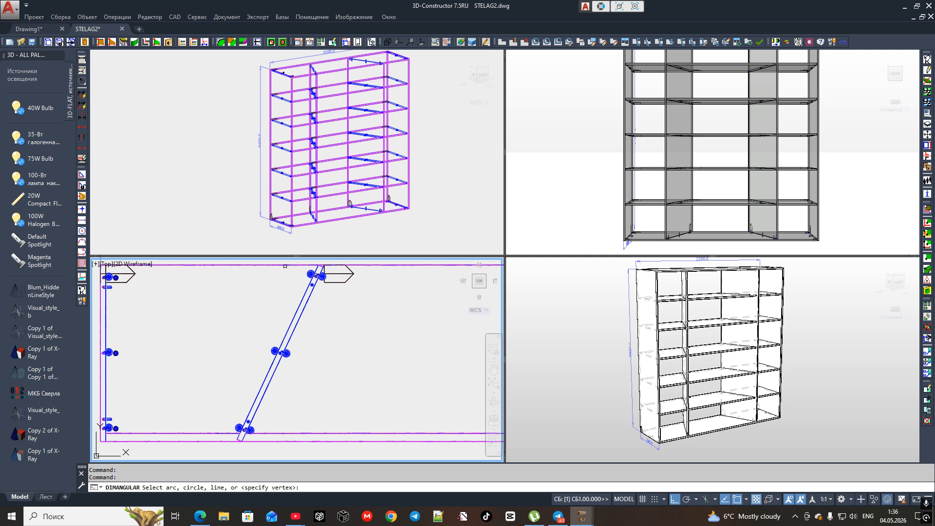
left_click(285, 266)
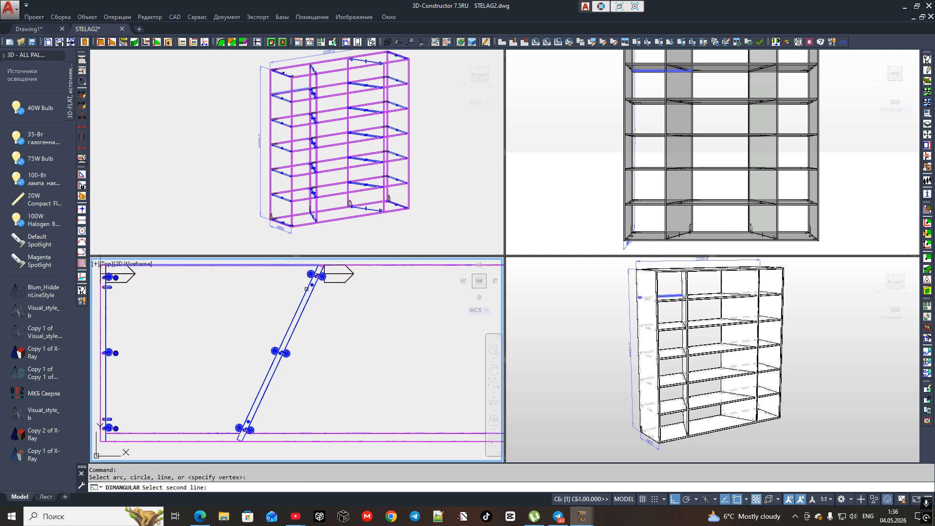
left_click(306, 288)
scroll(272, 300, "down", 2)
left_click(254, 307)
Step: Add an angular dimension in the top view between the right slanted partition and the unit's back edge
key("Return")
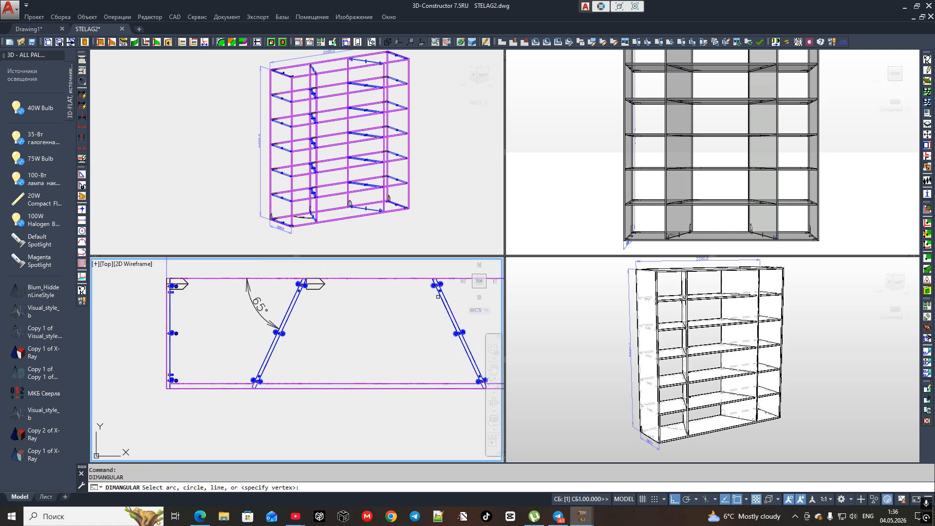
left_click(446, 299)
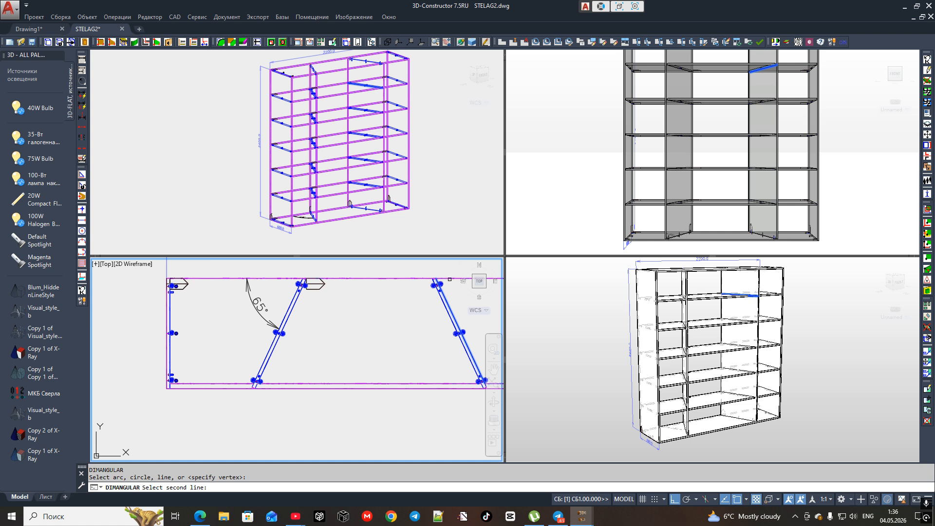
left_click(448, 278)
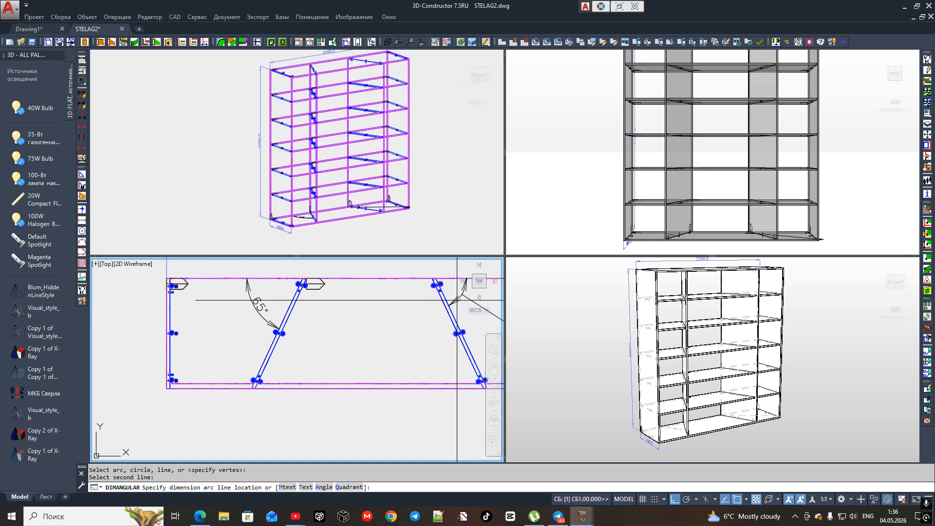
left_click(457, 300)
Step: With Ortho off, move the right partition's angle text close to its dimension arc
middle_click_drag(432, 285, 358, 341)
scroll(358, 341, "down", 2)
left_click(442, 392)
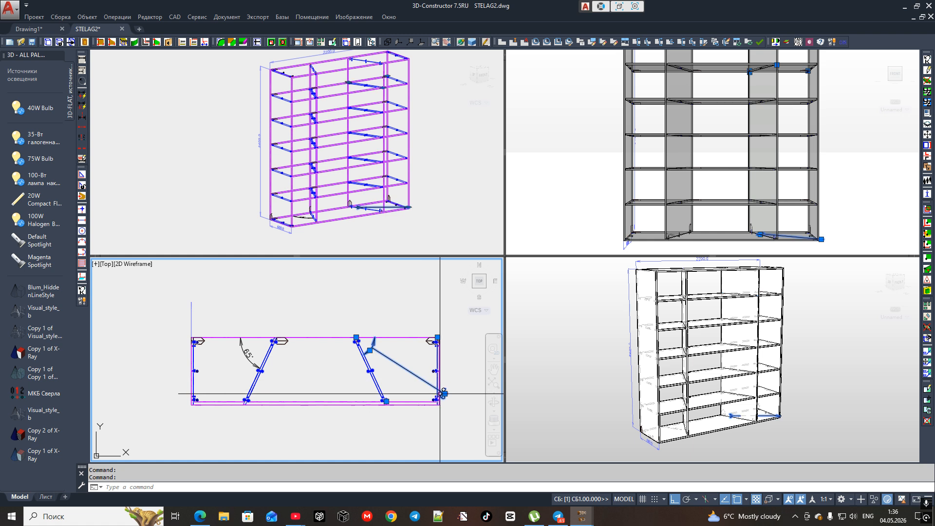
left_click(444, 394)
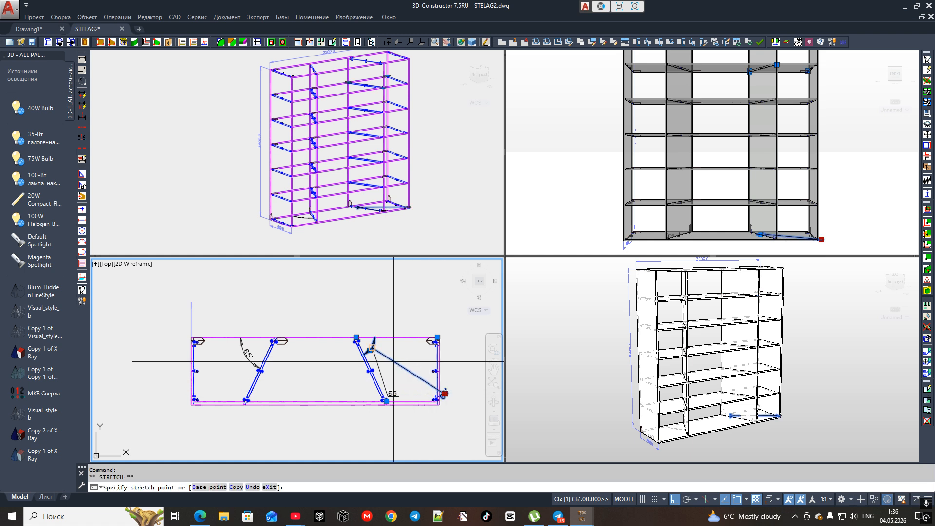
key("F8")
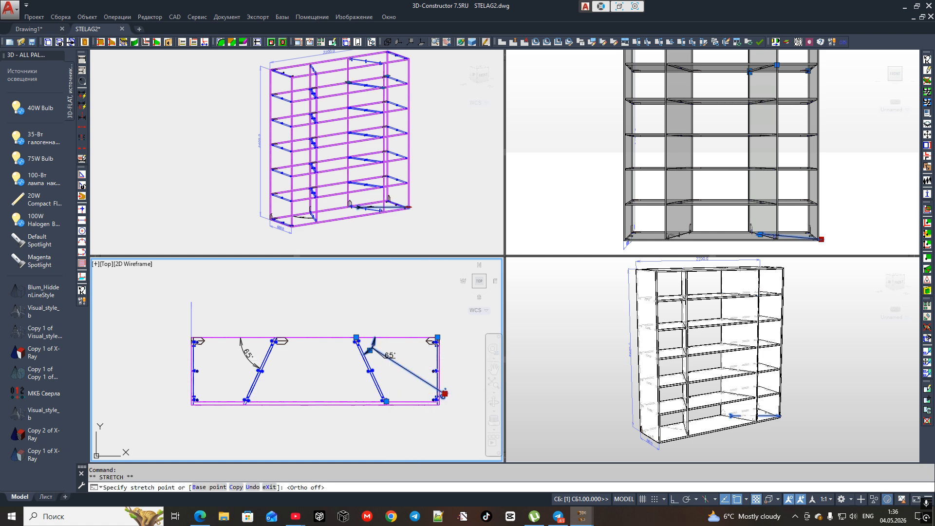
left_click(371, 349)
scroll(336, 365, "up", 3)
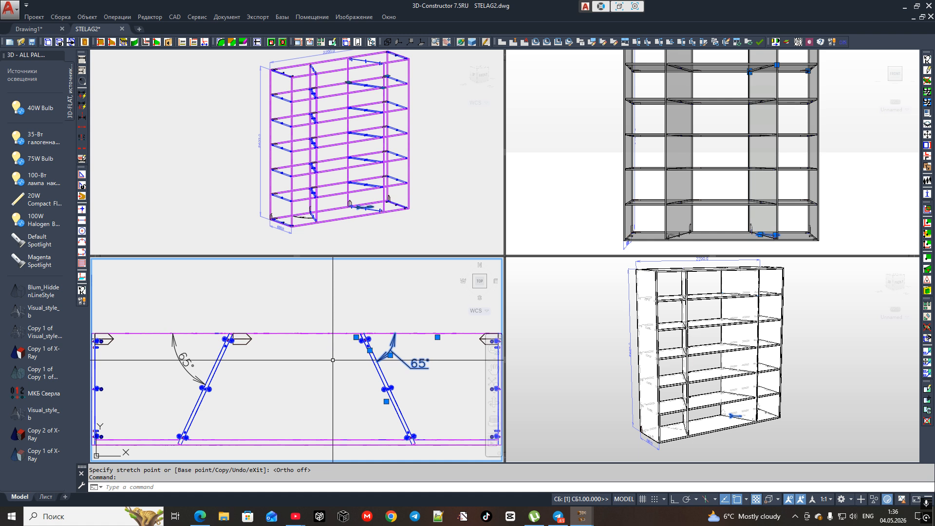
scroll(333, 360, "down", 2)
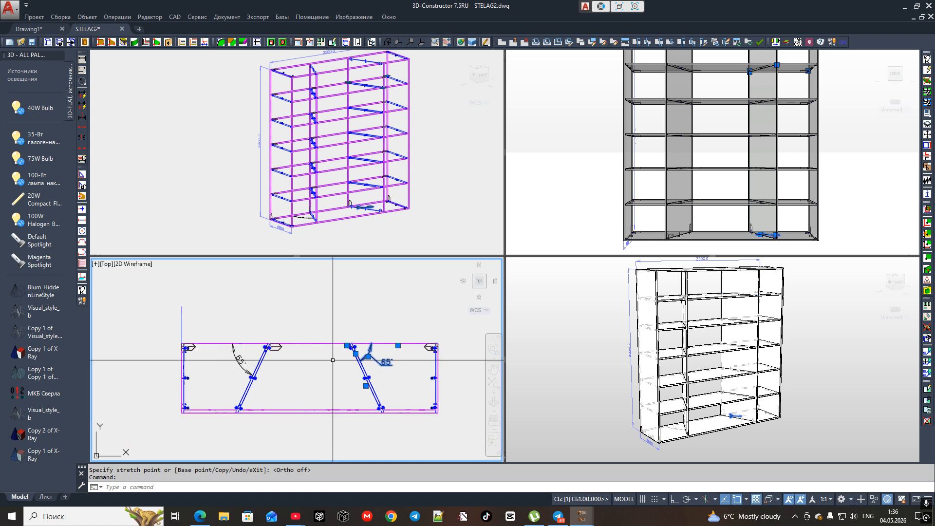
Step: Set the shelving assembly's parameter A to 75 and rebuild the unit
left_click(927, 104)
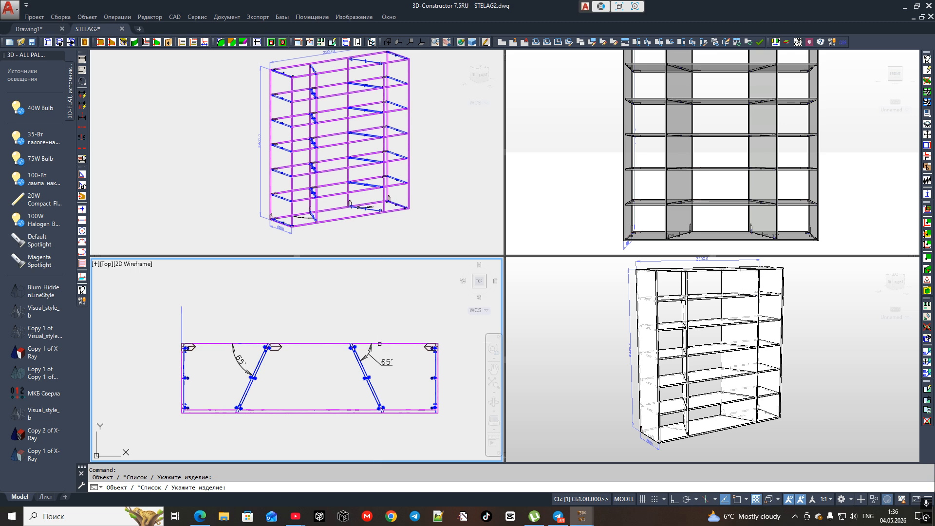
left_click(383, 343)
key("Return")
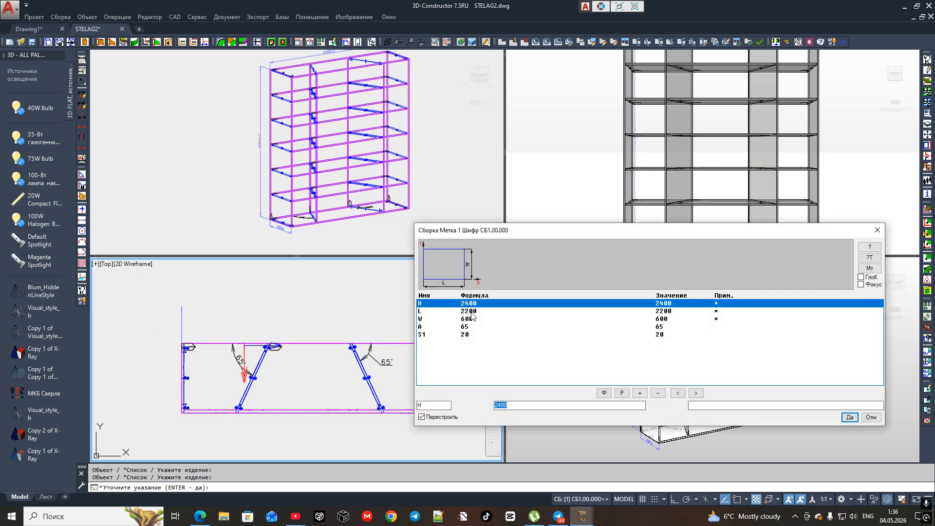
left_click(464, 327)
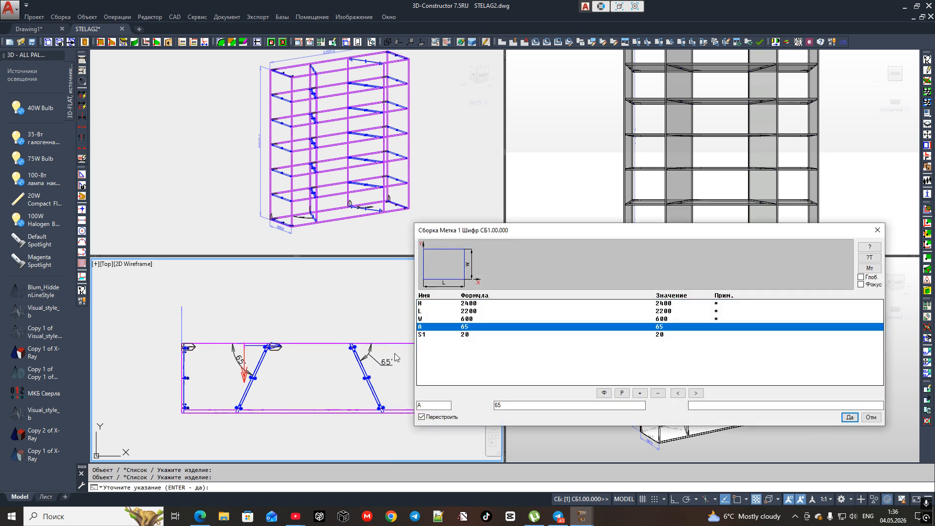
left_click(515, 404)
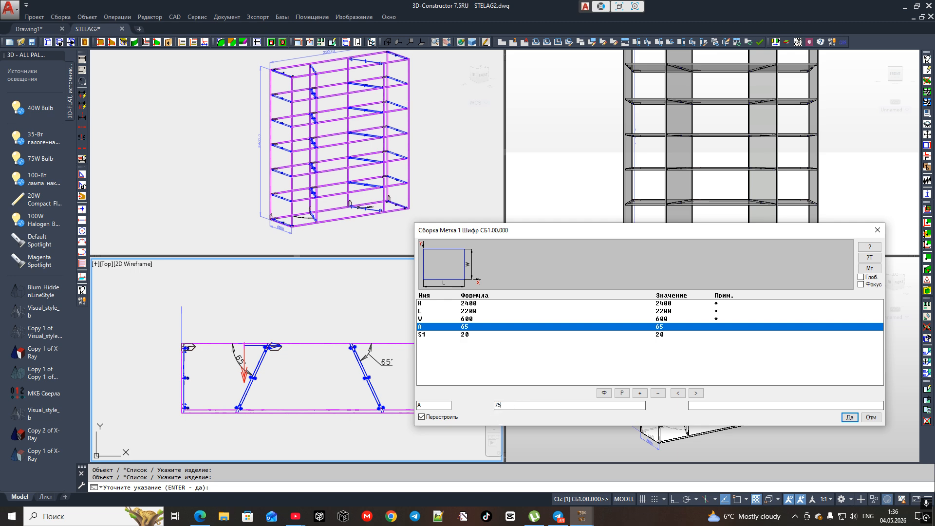
type("75")
key("Return")
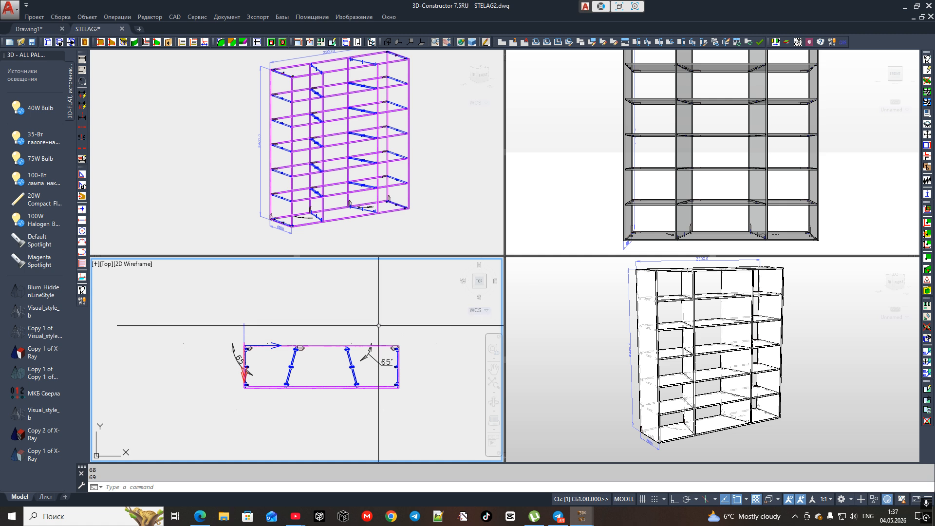
Step: Delete both outdated 65° angular dimensions from the top view of the rebuilt unit
scroll(334, 371, "up", 2)
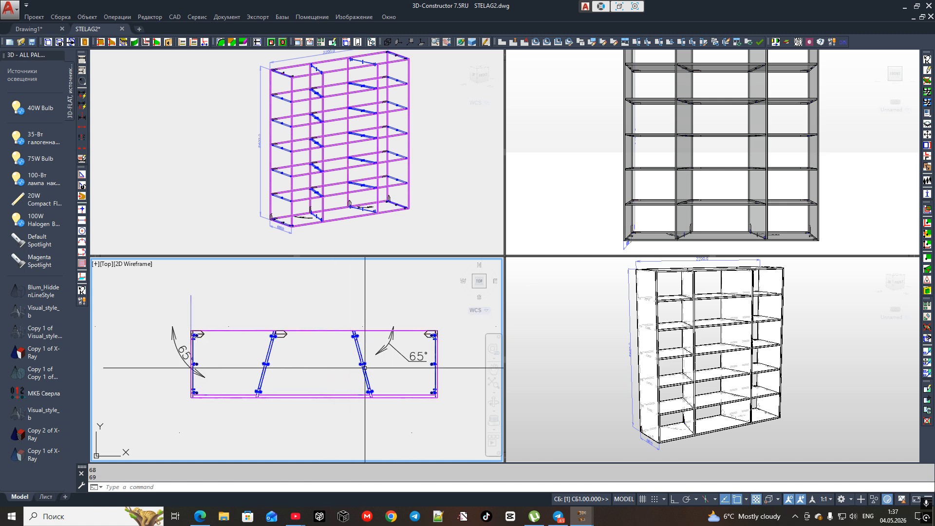
left_click(927, 81)
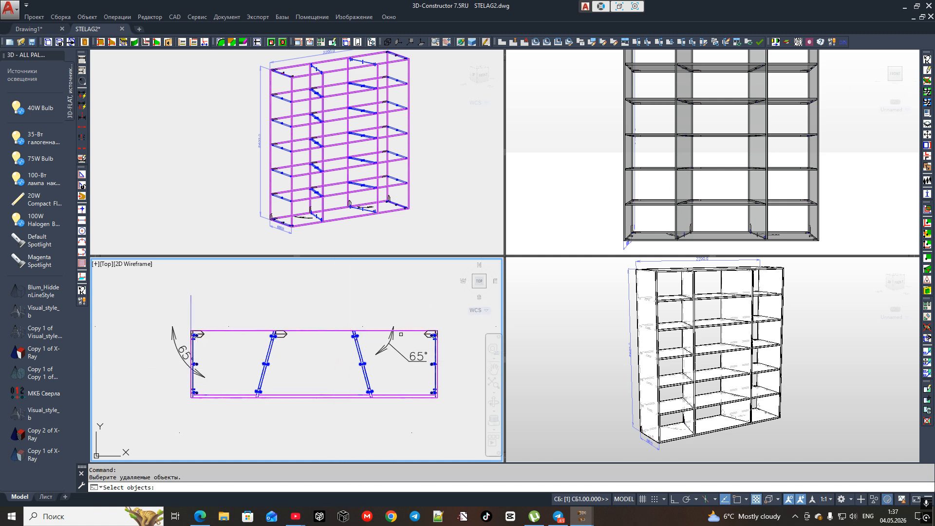
left_click(385, 347)
left_click(184, 354)
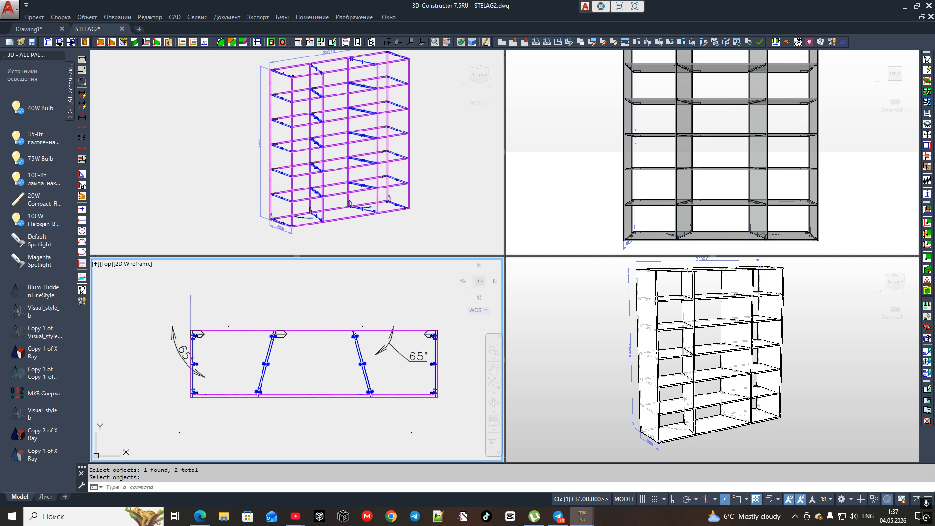
key("Return")
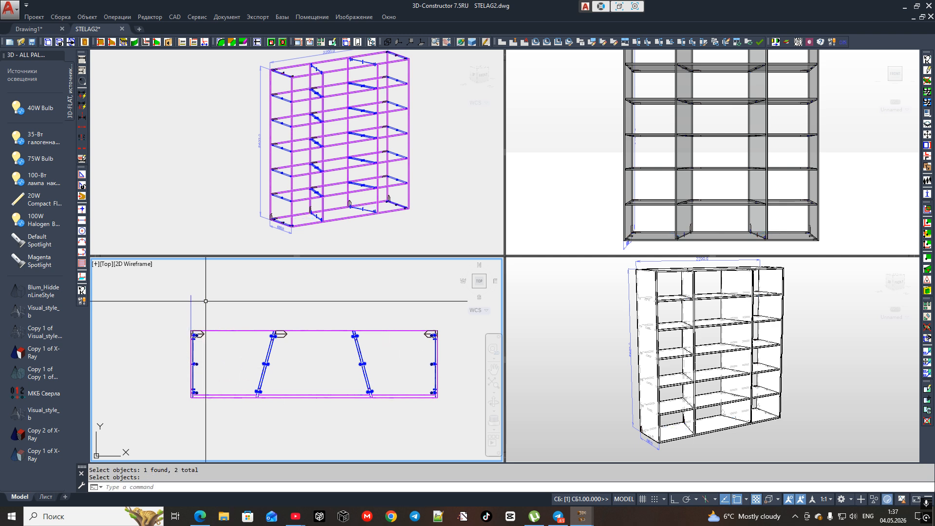
Step: Add angular dimensions in the top view between the unit's back edge and each of the two rebuilt slanted partitions
left_click(82, 60)
scroll(269, 348, "up", 4)
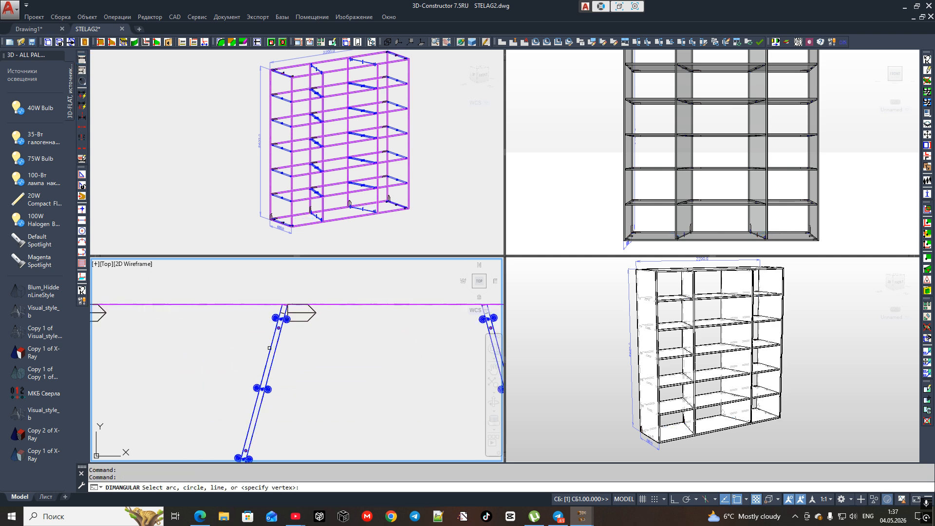
left_click(272, 347)
left_click(255, 304)
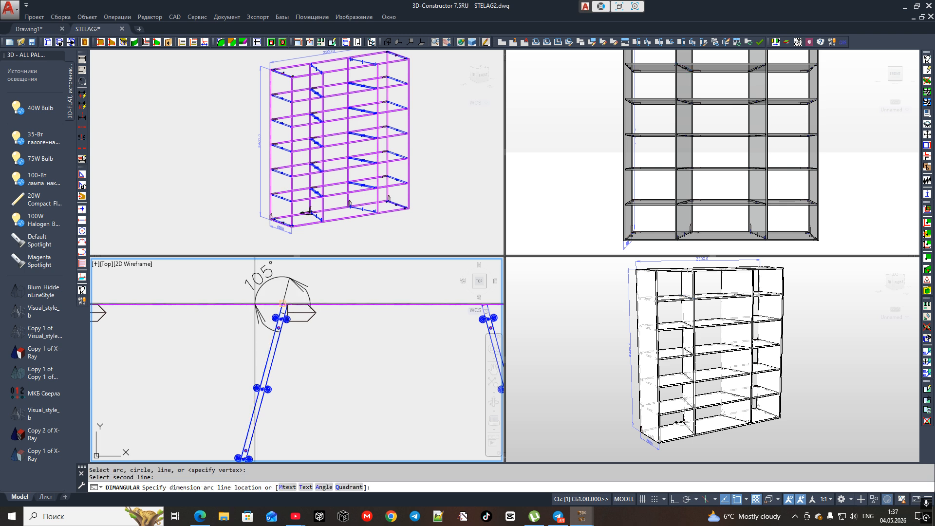
left_click(232, 332)
scroll(367, 335, "down", 2)
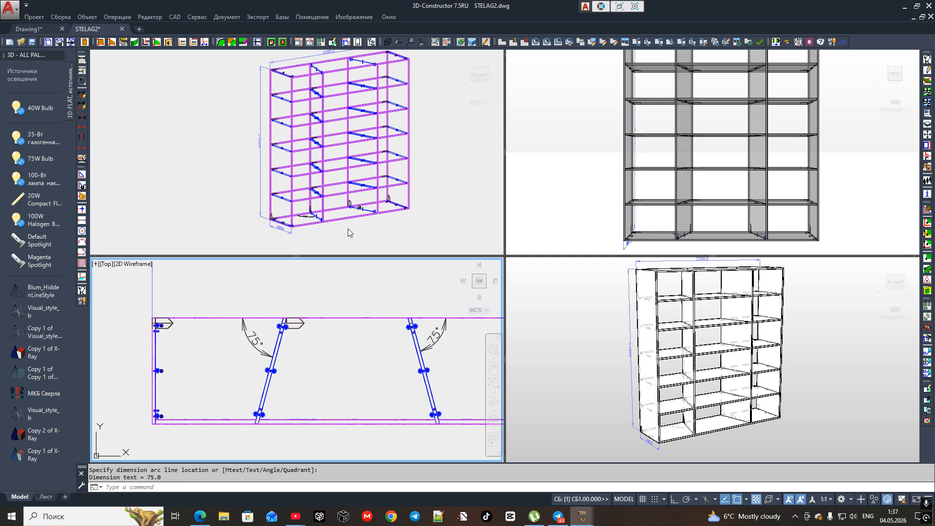
Step: Apply the Copy 2 of X-Ray visual style to the custom 3D view and switch to a single-viewport layout
left_click(428, 141)
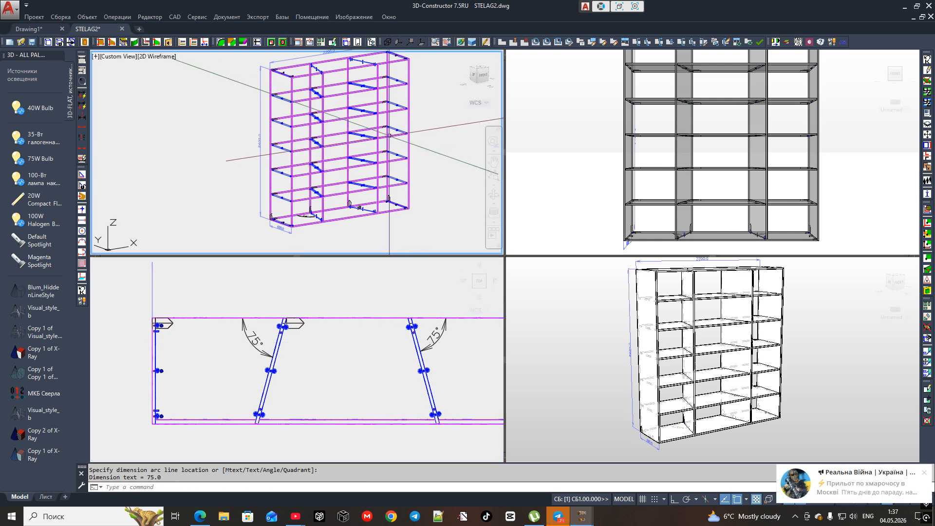
left_click(40, 456)
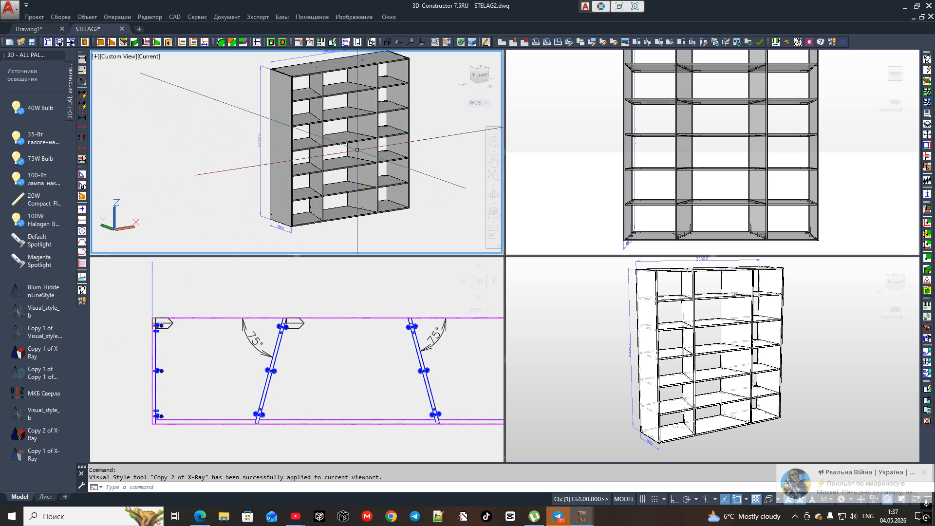
middle_click_drag(372, 152, 98, 64, "shift")
scroll(378, 165, "up", 10)
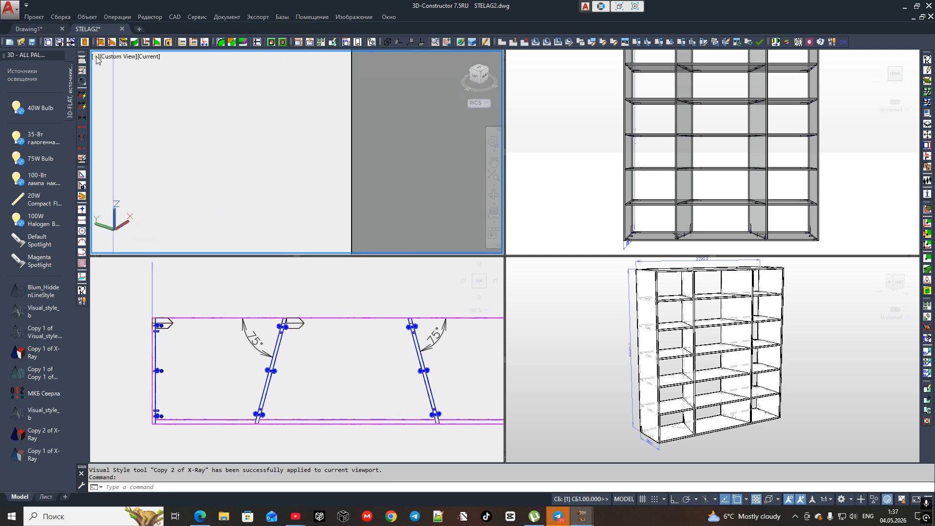
mouse_move(197, 81)
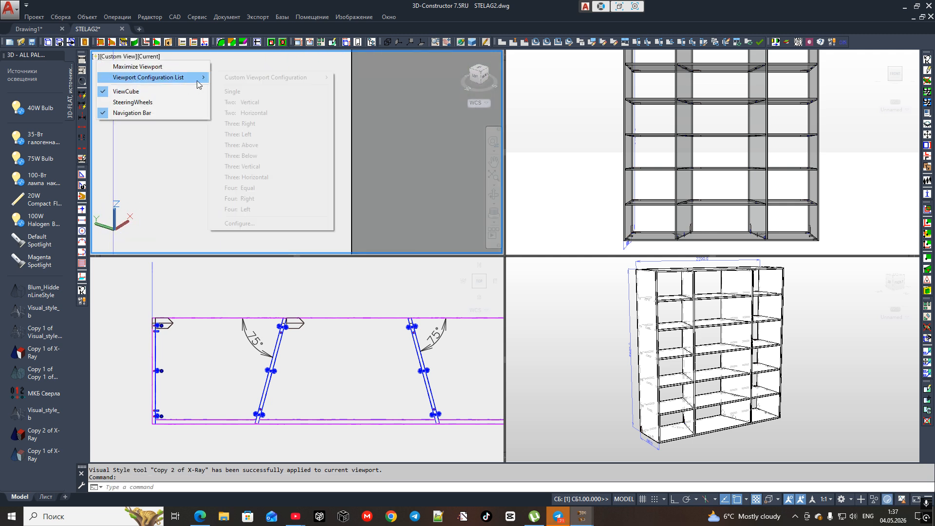
left_click(243, 93)
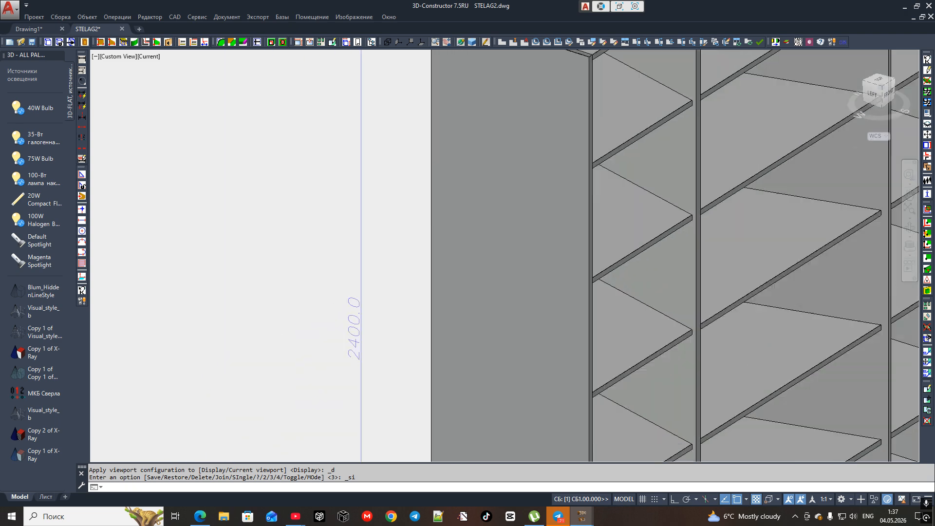
Step: Examine the rebuilt unit's shelves, slanted partitions and top panel up close from the front and back
scroll(521, 232, "up", 6)
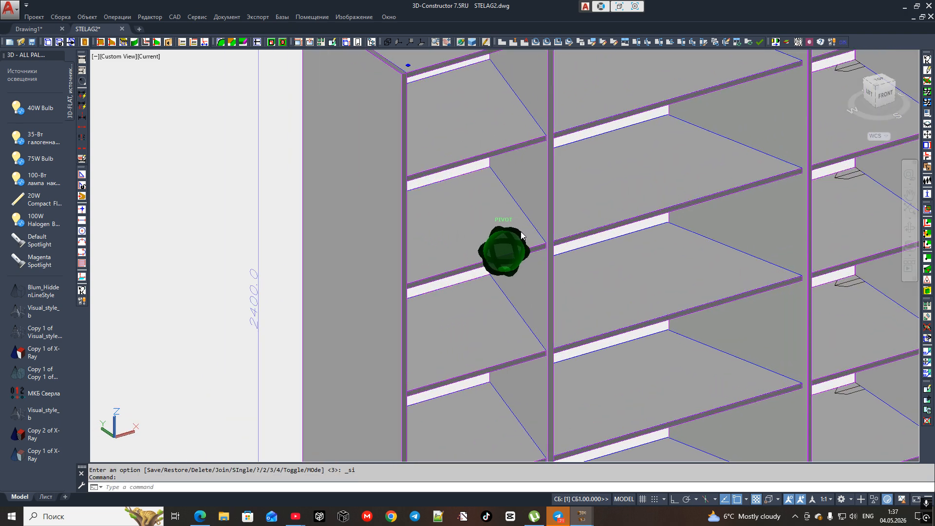
scroll(521, 231, "up", 8)
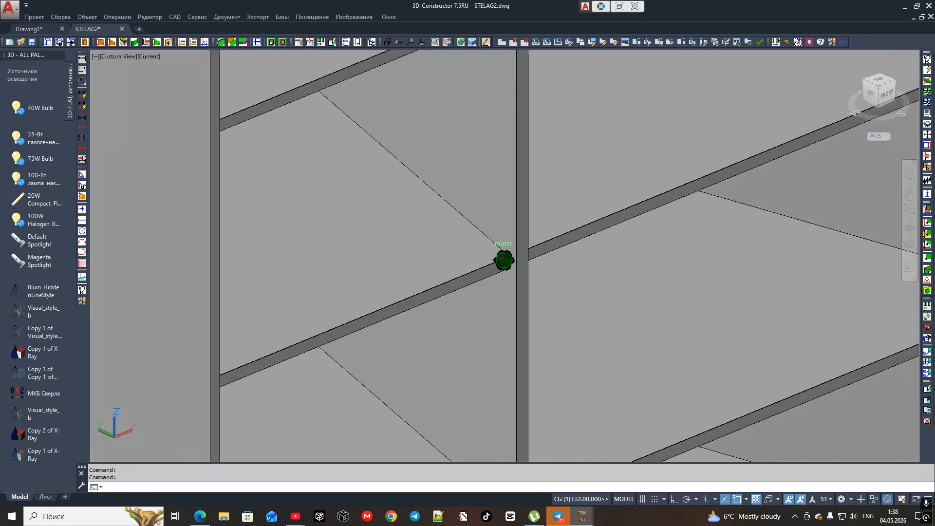
middle_click_drag(521, 232, 456, 239, "shift")
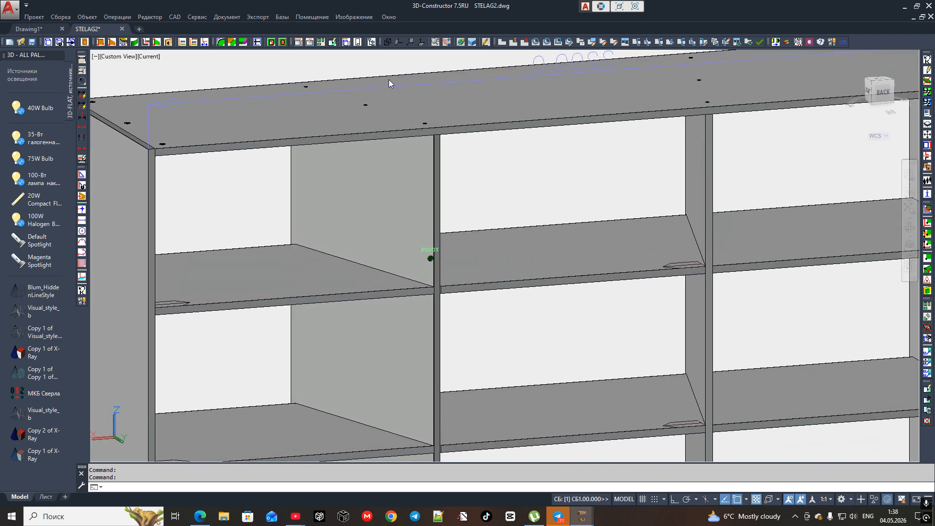
Step: Check the unit's wireframe in the flat top and left views, and turn it to an angled 3D view from the front left
left_click(421, 43)
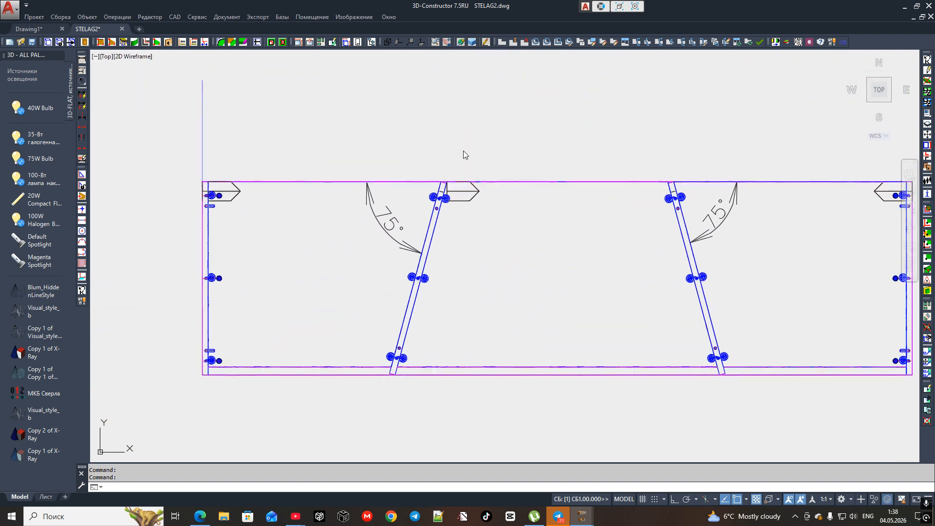
left_click(389, 43)
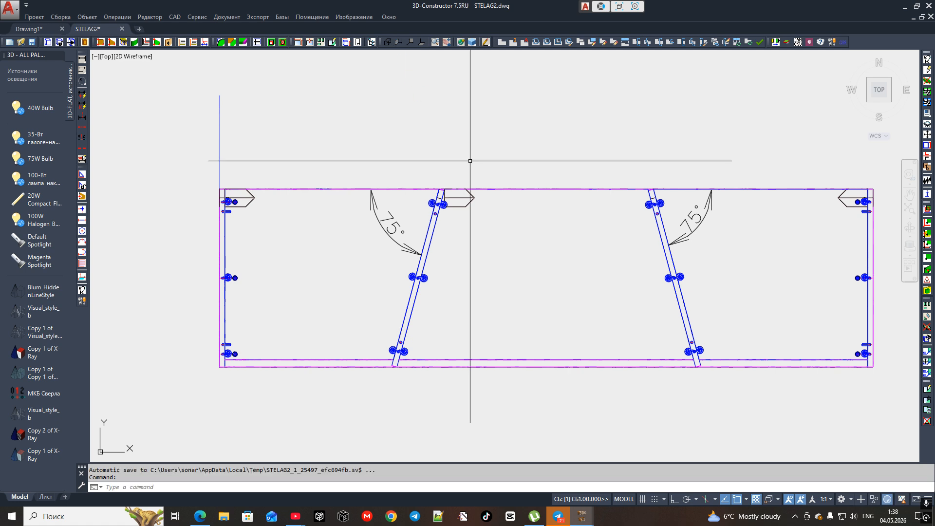
left_click(397, 42)
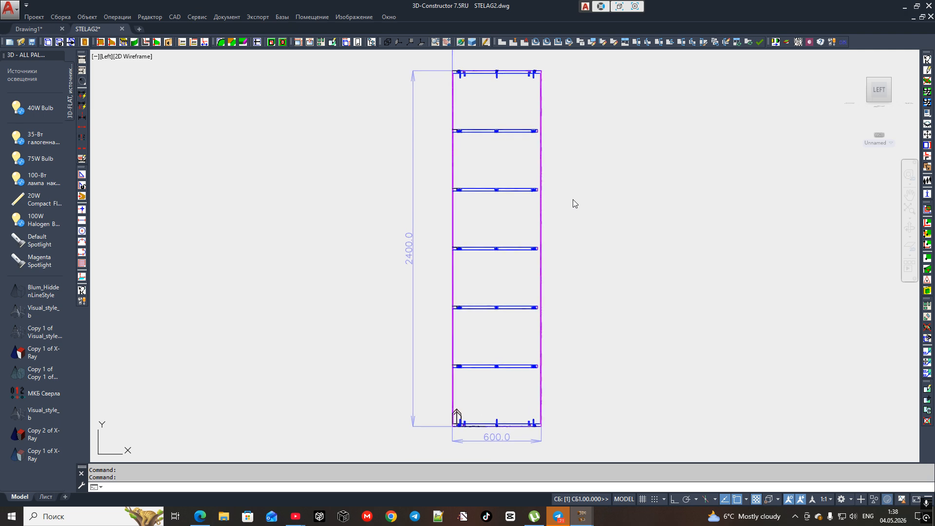
left_click(460, 43)
left_click_drag(543, 166, 454, 201)
right_click(493, 206)
left_click(507, 211)
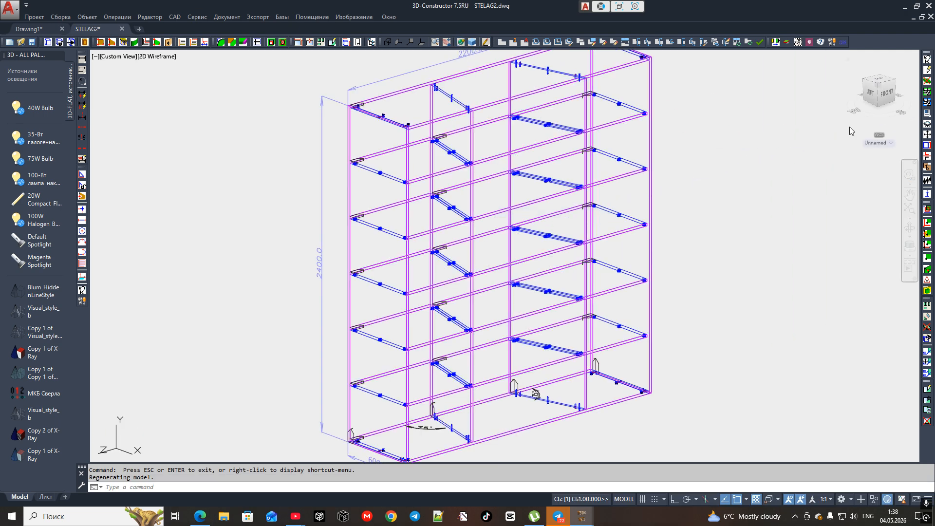
Step: Set the assembly's length L to 2000 and angle A to 50, and rebuild the unit
left_click(927, 103)
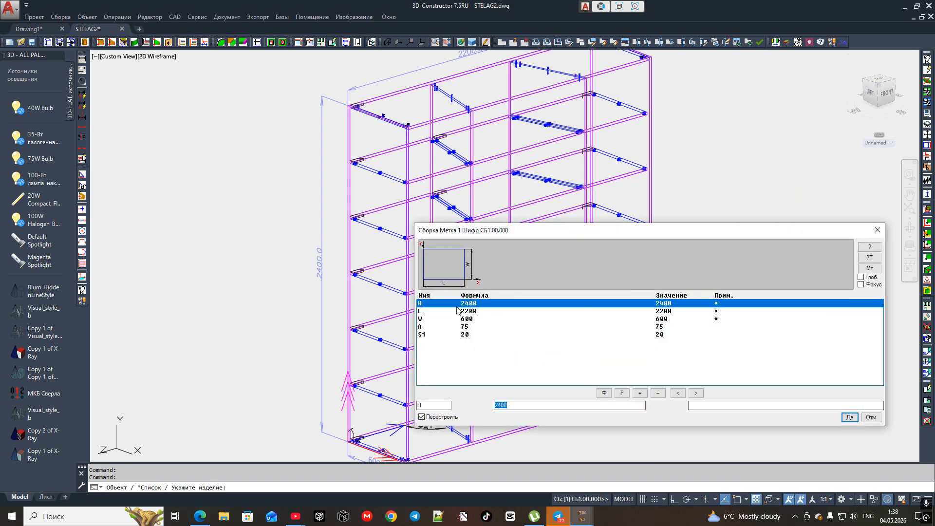
left_click(473, 313)
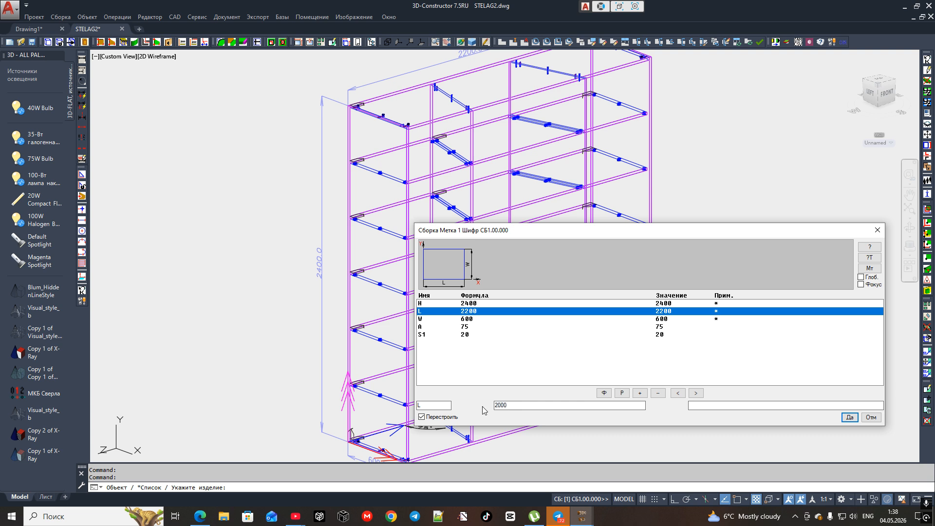
left_click(472, 327)
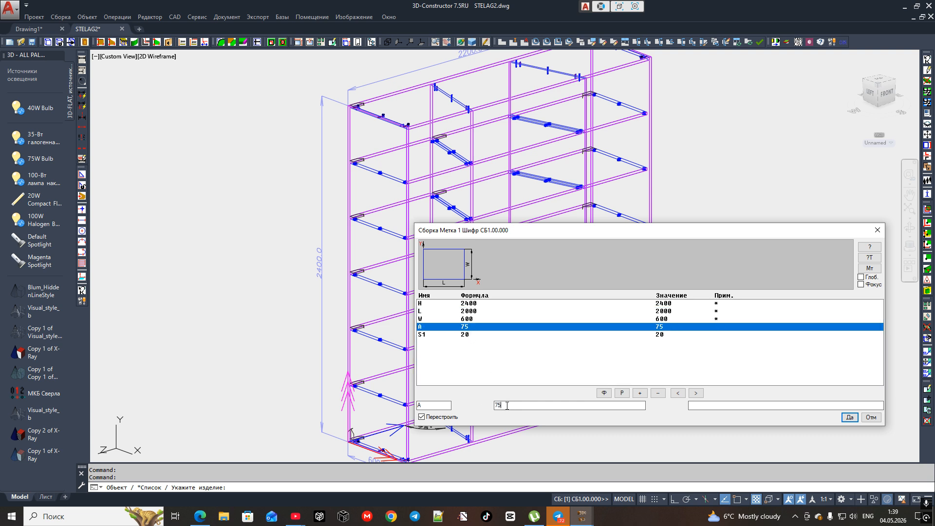
key("Return")
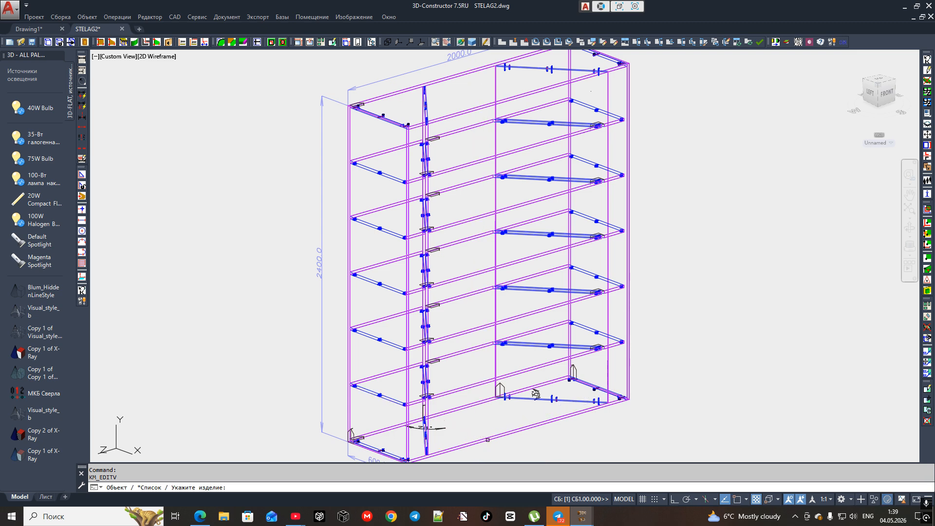
Step: Set the assembly's depth parameter W to 350 and rebuild the shelving unit
left_click(492, 441)
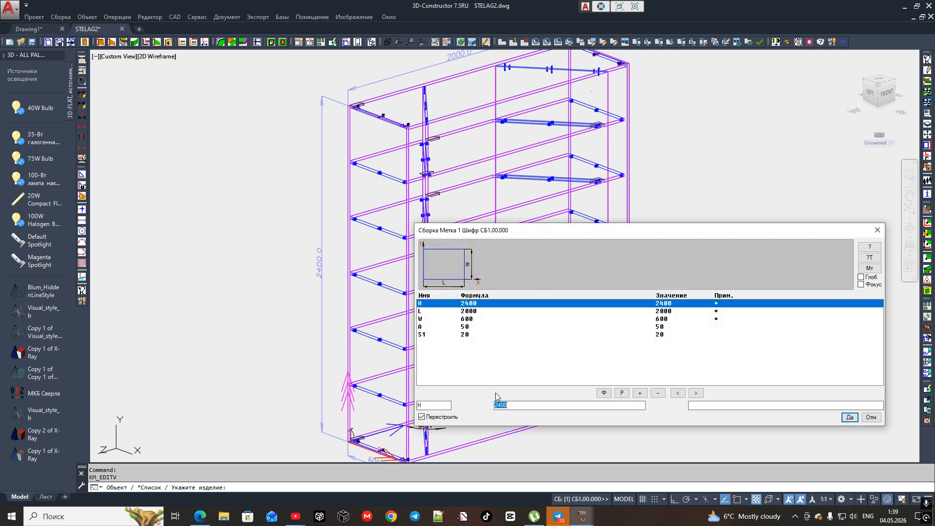
left_click(477, 321)
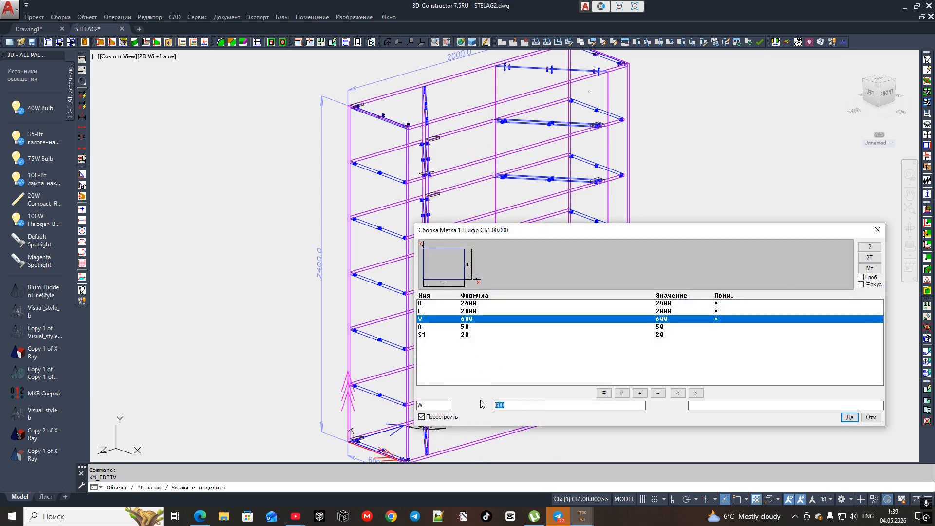
type("35")
key("Return")
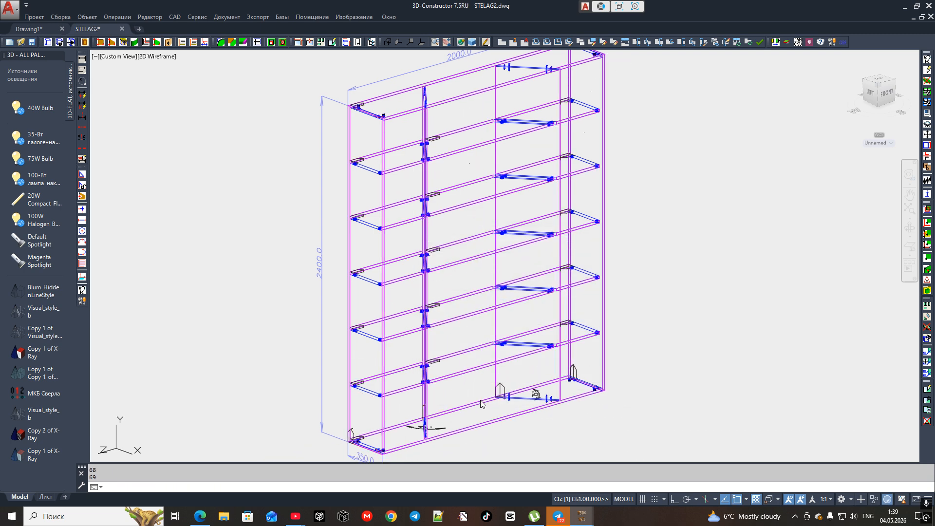
Step: Show the whole rebuilt unit in the X-Ray visual style, turned so its front and top panel face the viewer
scroll(481, 403, "down", 1)
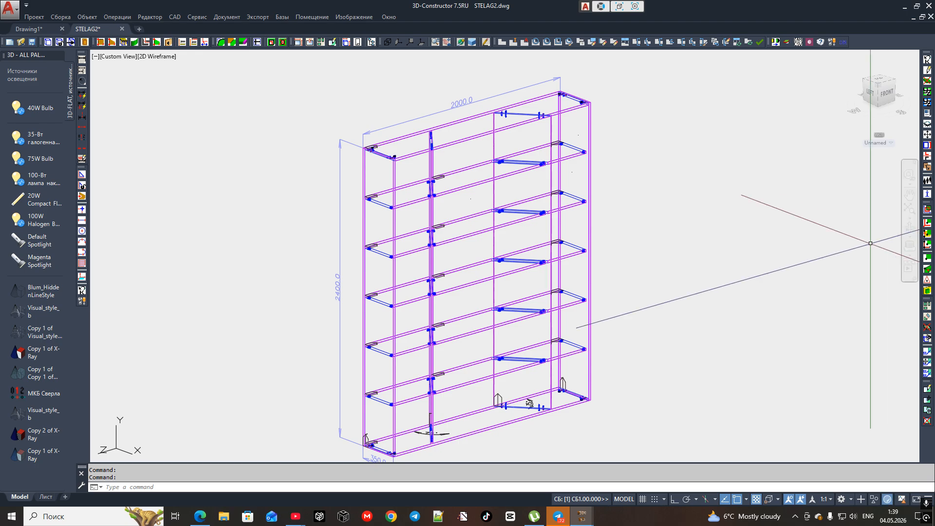
left_click(909, 228)
left_click_drag(493, 367, 512, 362)
right_click(512, 363)
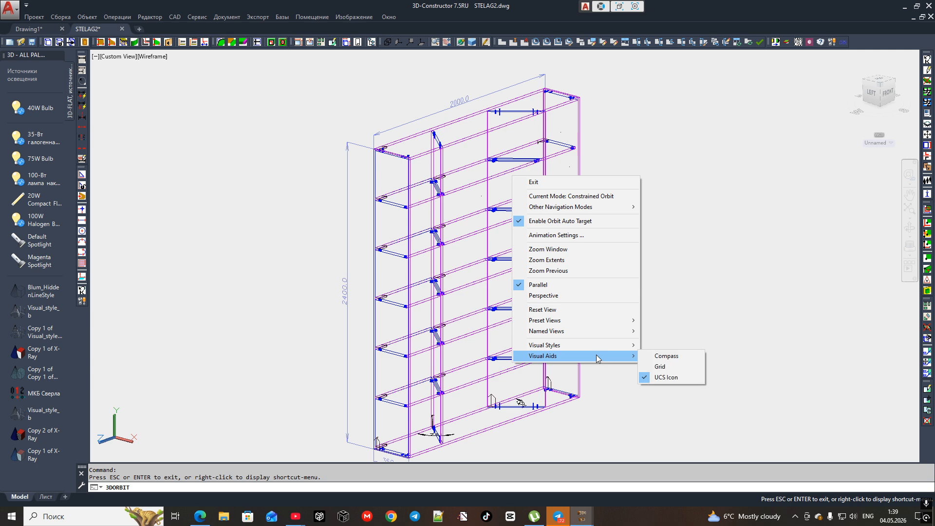
left_click(697, 452)
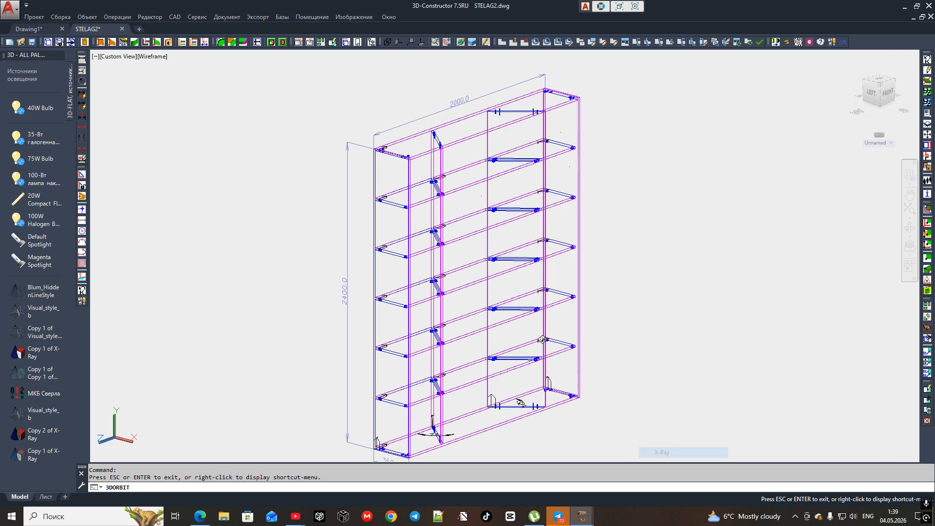
left_click_drag(488, 280, 461, 253)
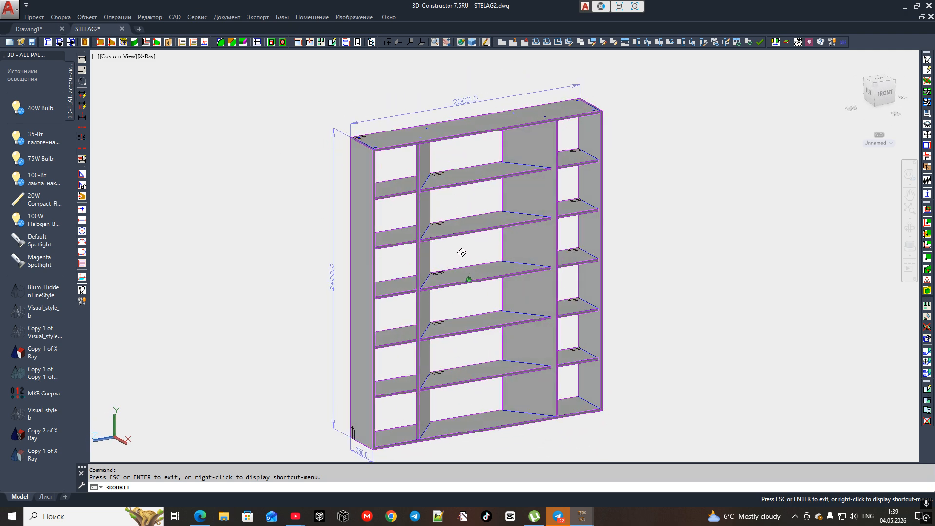
right_click(541, 265)
left_click(559, 270)
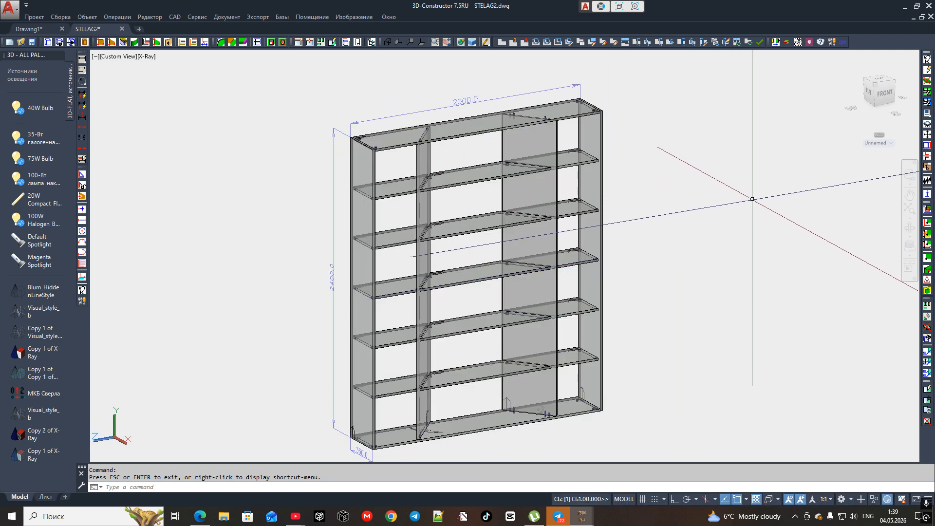